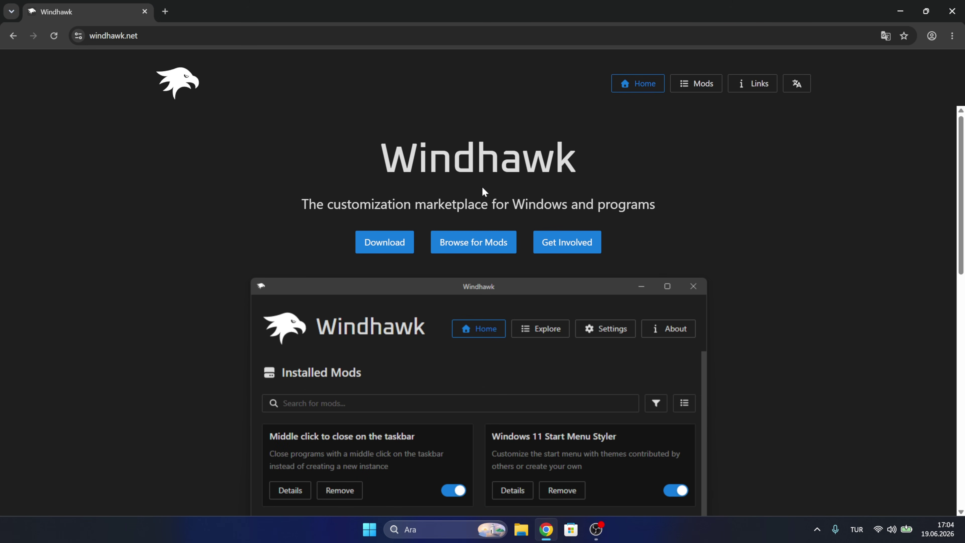
# Download the Windhawk installer from windhawk.net, launch it and accept Türkçe as the installer language
pyautogui.click(396, 243)
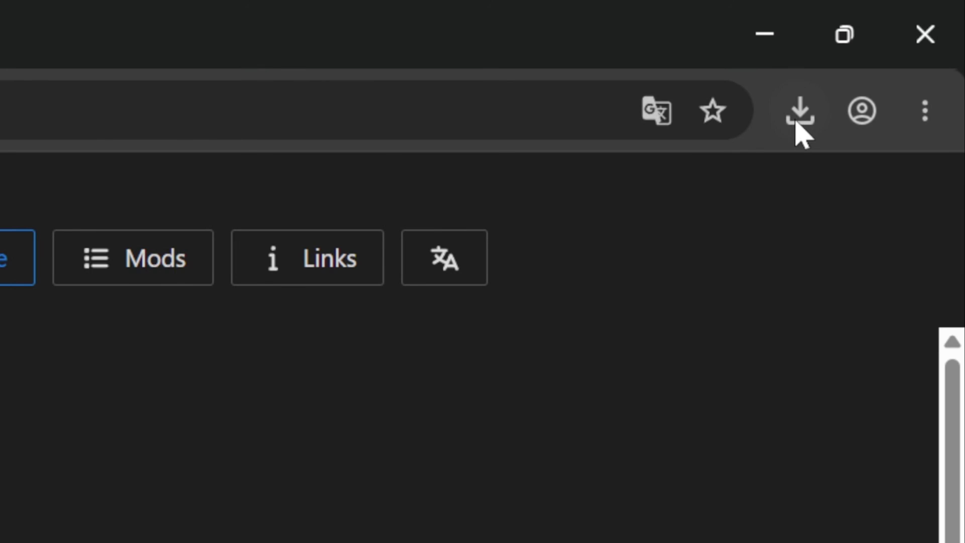
pyautogui.click(798, 113)
pyautogui.click(566, 268)
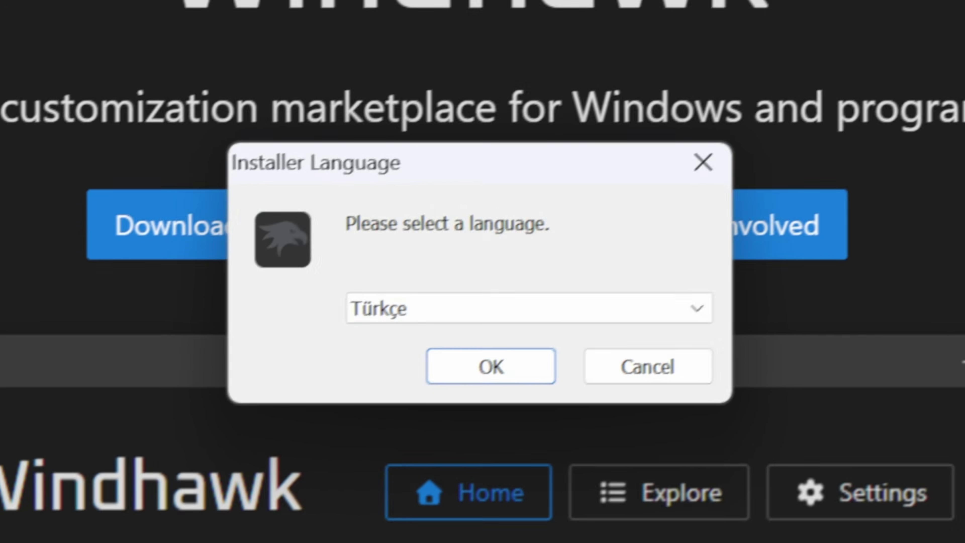
pyautogui.click(506, 371)
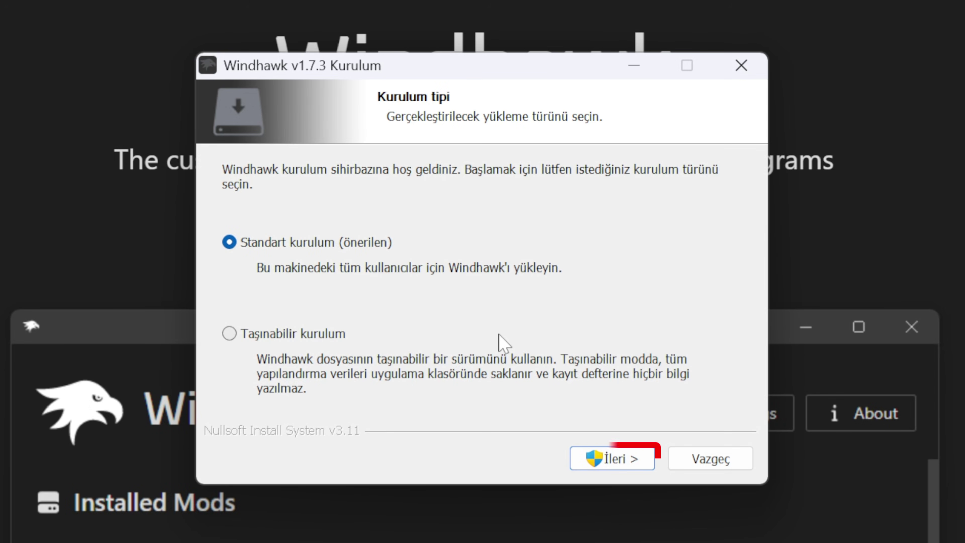
# Install Windhawk with the standard setup in C:\Program Files\Windhawk, leaving out the Start menu and desktop shortcuts
pyautogui.click(612, 458)
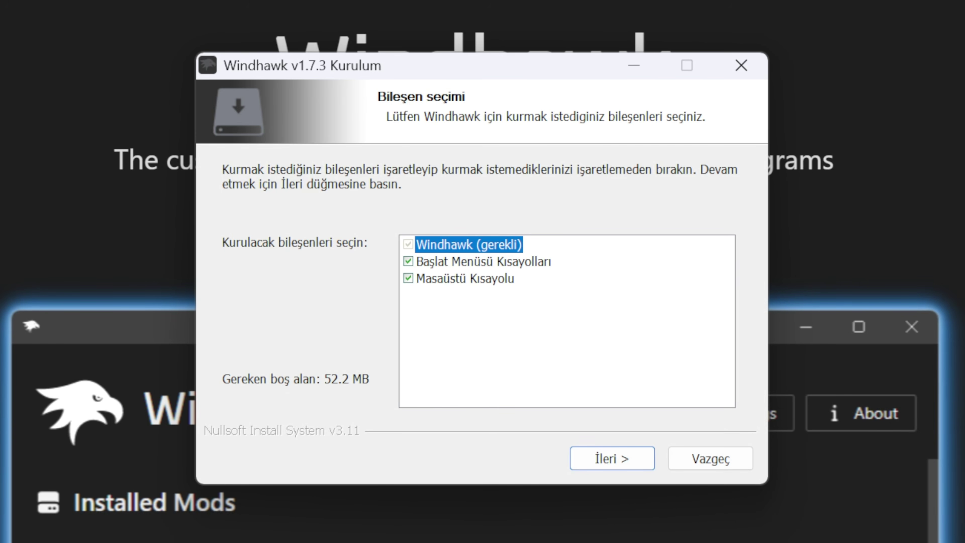
pyautogui.click(408, 278)
pyautogui.click(409, 255)
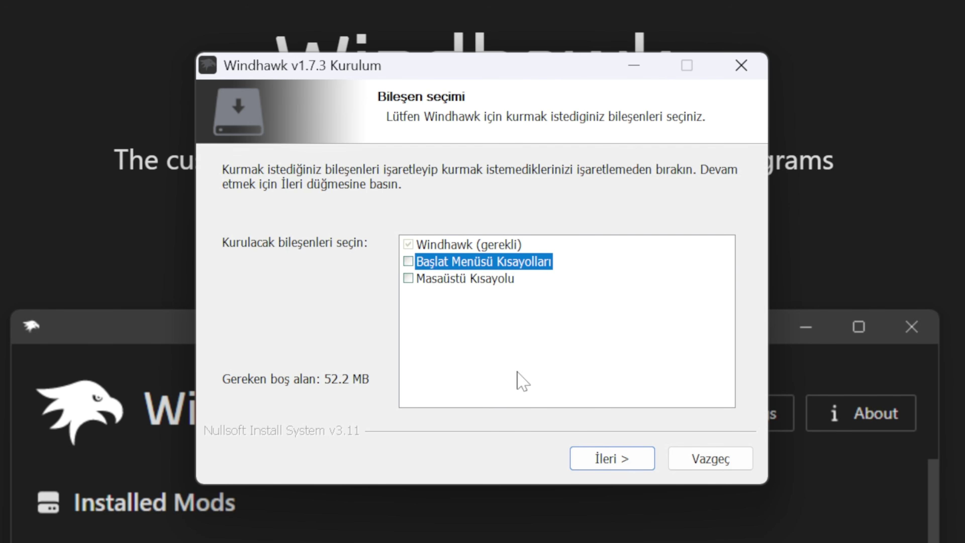
pyautogui.click(604, 460)
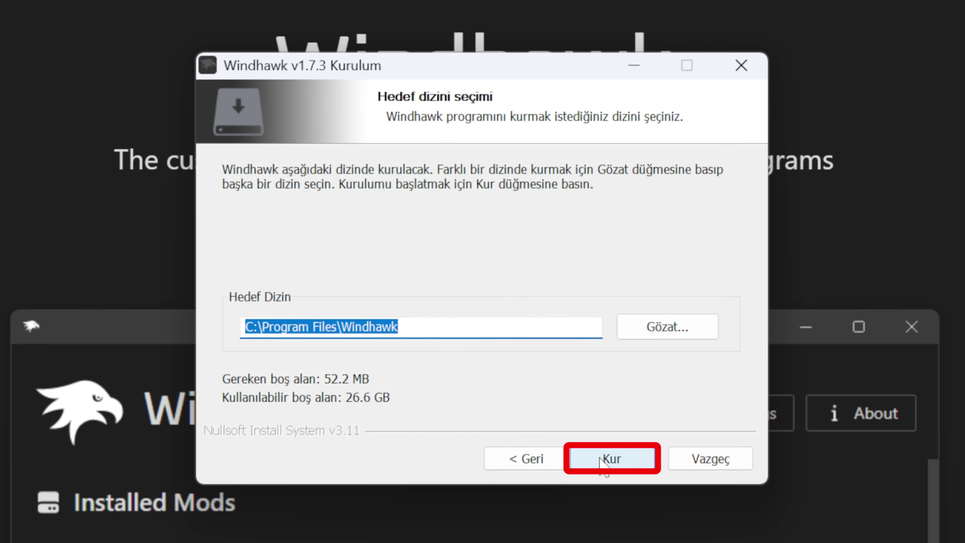
pyautogui.click(612, 459)
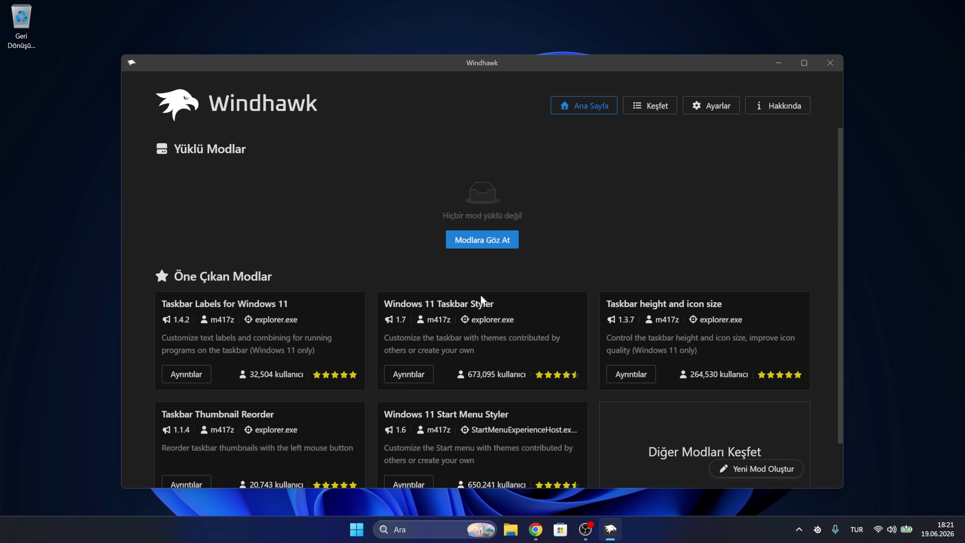
# Browse the mods, review the Windows 11 Taskbar Styler themes and install that mod, accepting the risk
pyautogui.click(479, 241)
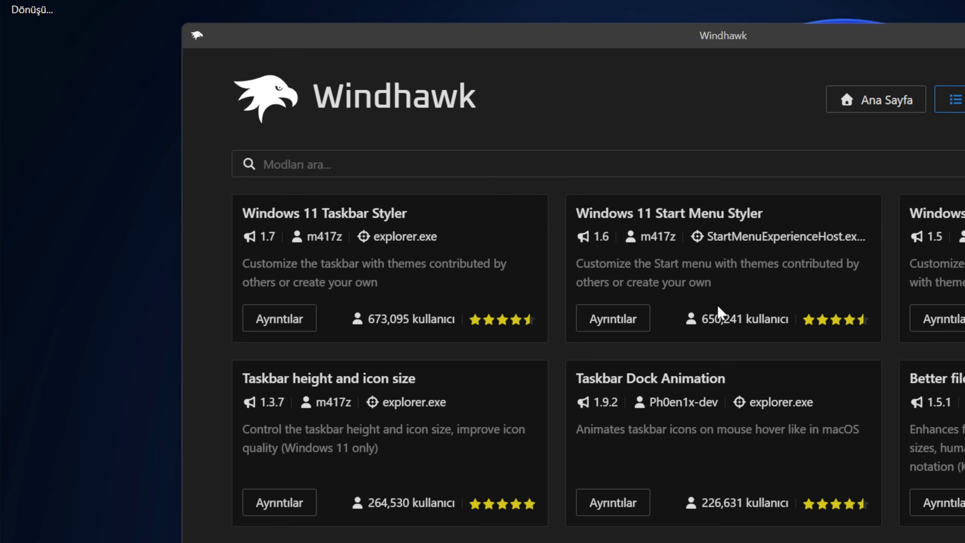
pyautogui.click(284, 321)
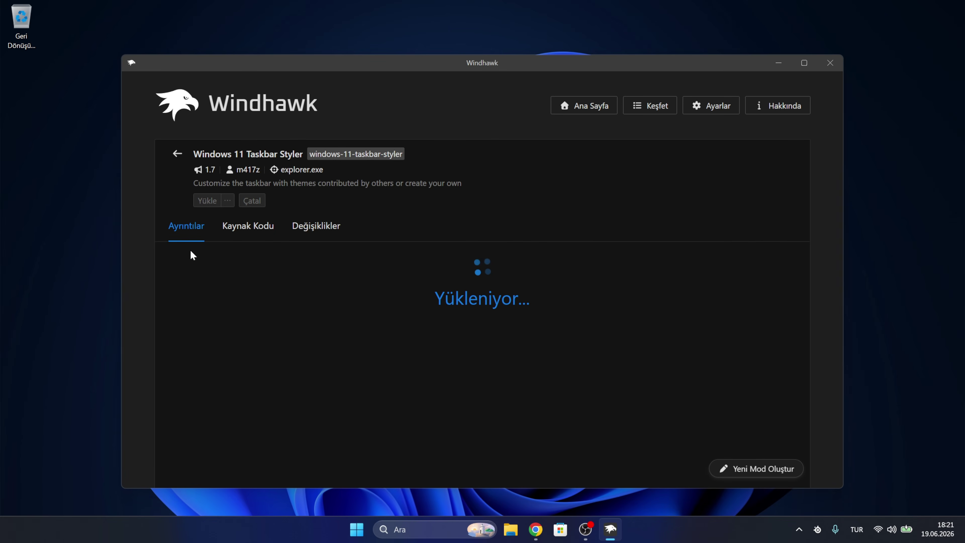
pyautogui.middleClick(467, 277)
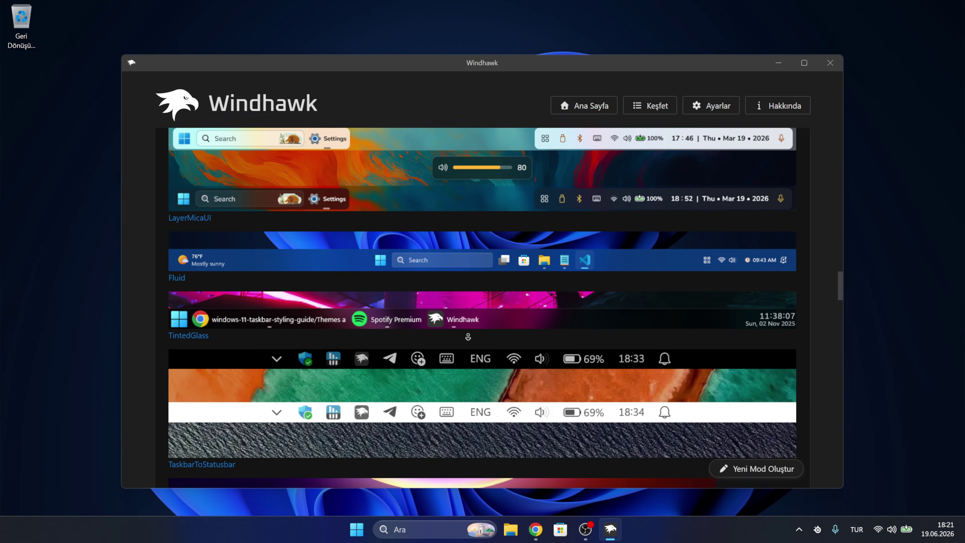
pyautogui.click(470, 198)
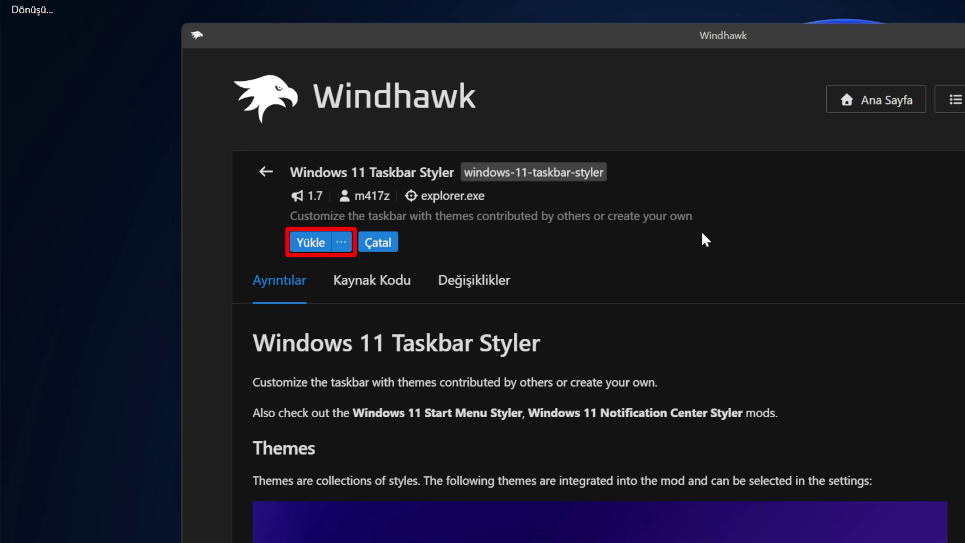
pyautogui.click(315, 245)
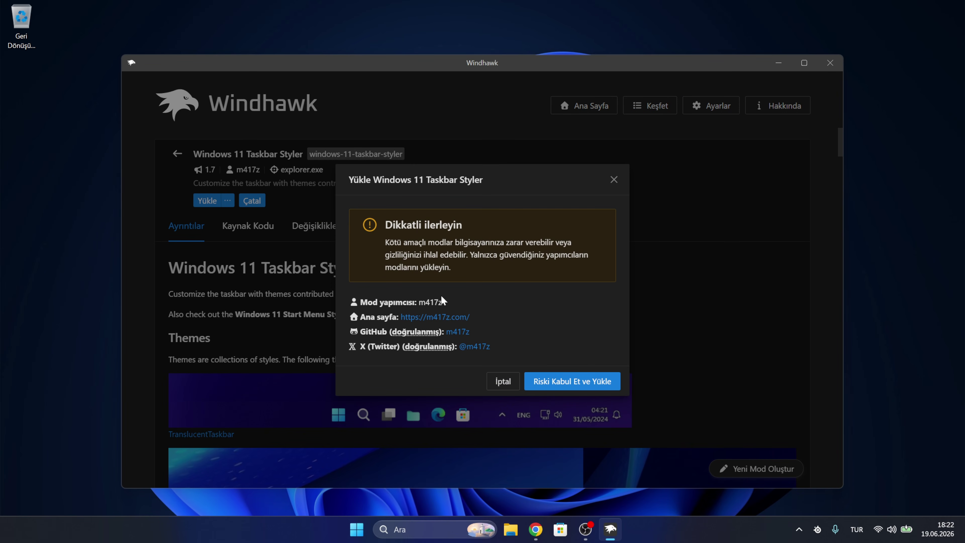
pyautogui.click(573, 381)
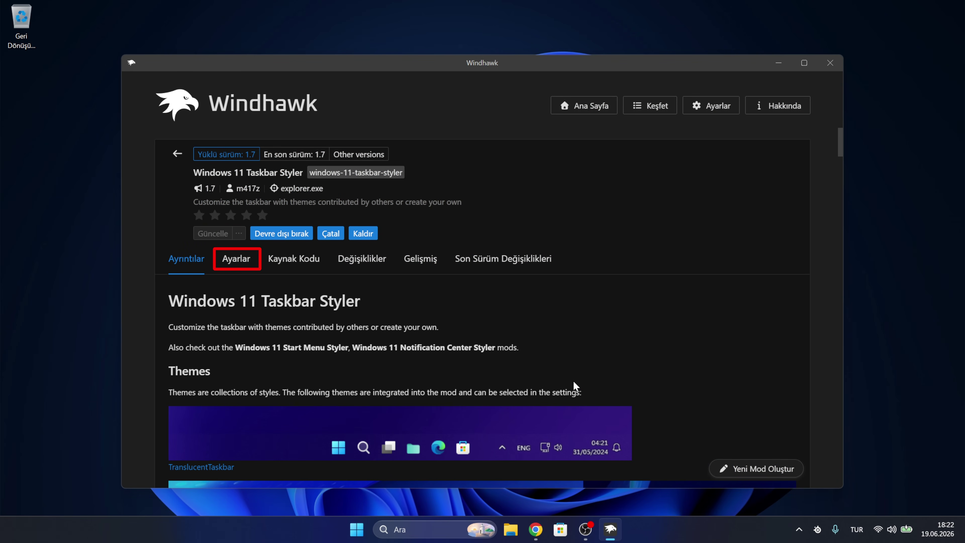
# Set the Windows 11 Taskbar Styler theme to WindowGlass and save the mod's settings
pyautogui.click(243, 267)
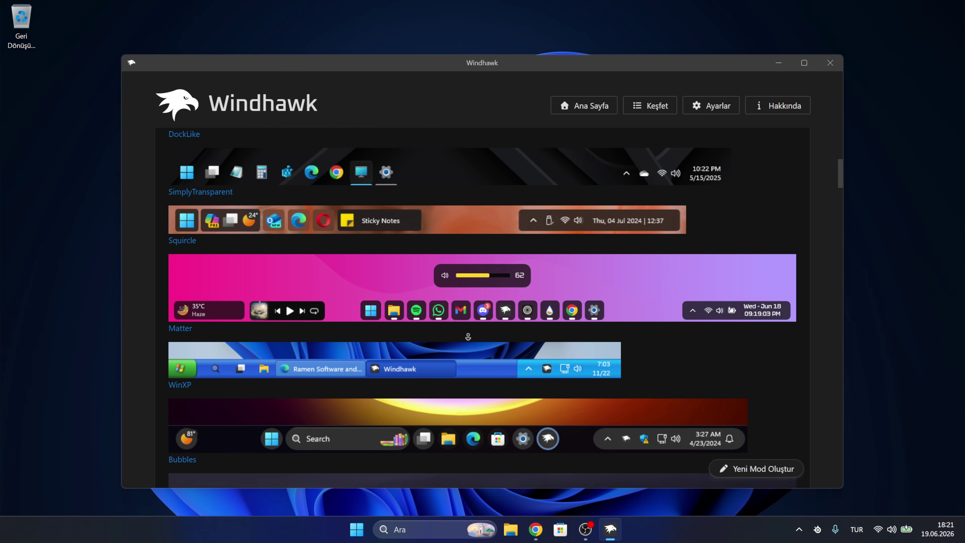
pyautogui.scroll(-10, 332, 349)
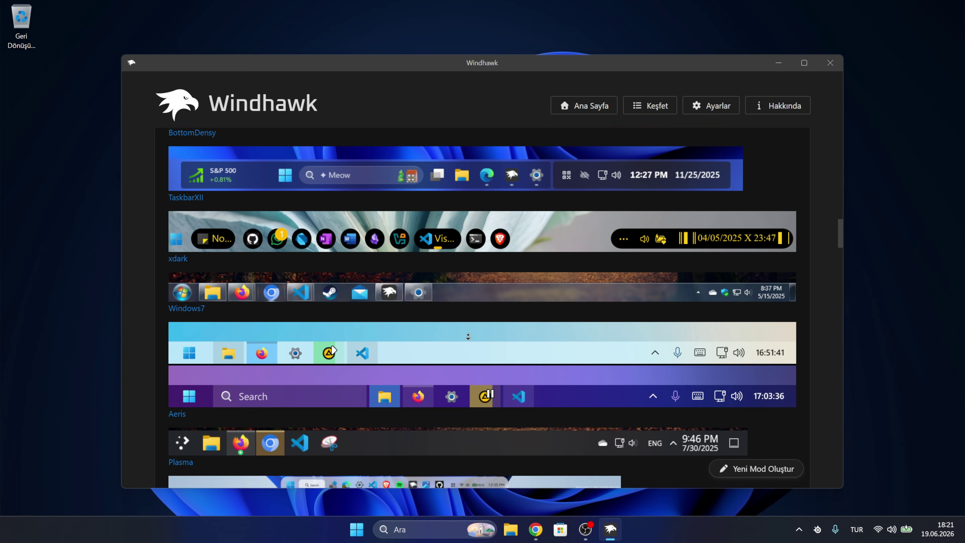
pyautogui.scroll(-5, 332, 349)
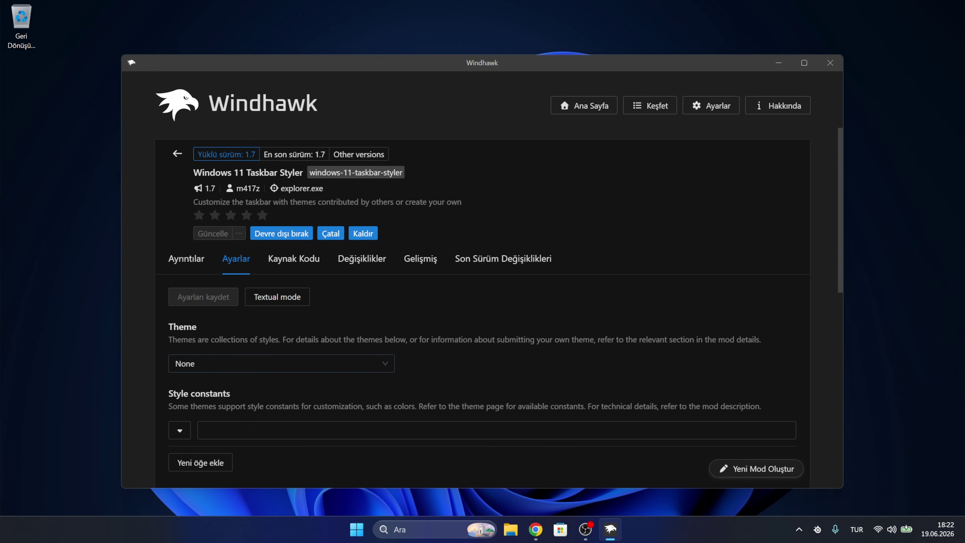
pyautogui.click(281, 364)
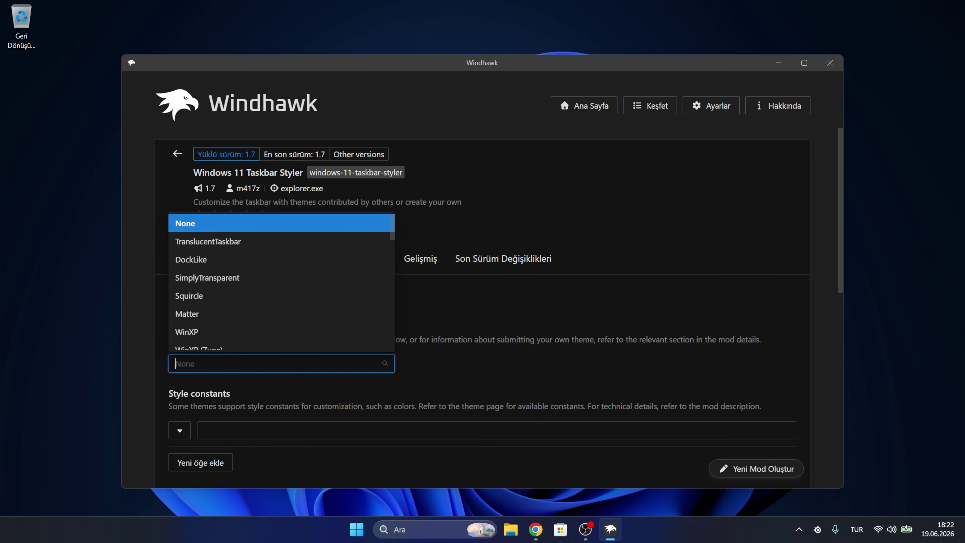
pyautogui.scroll(-10, 225, 319)
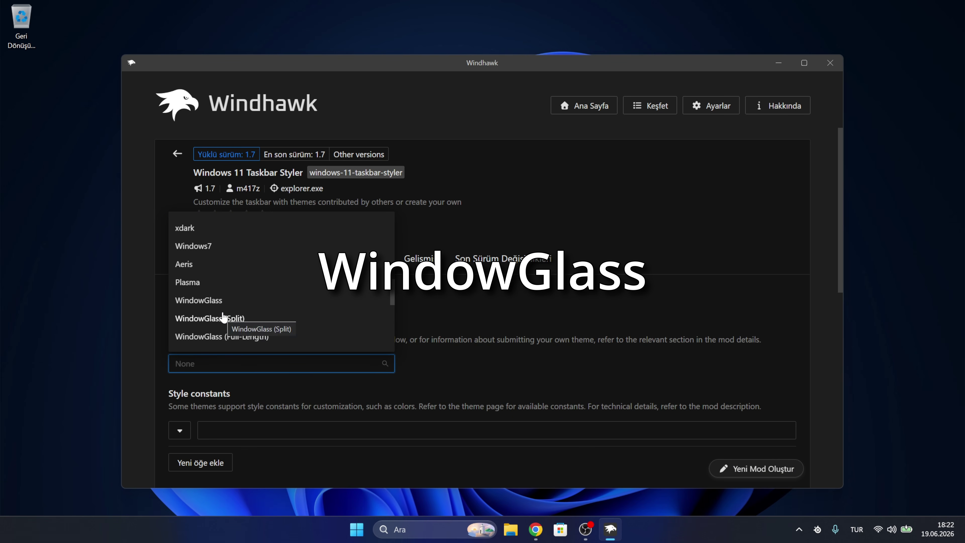
pyautogui.click(223, 300)
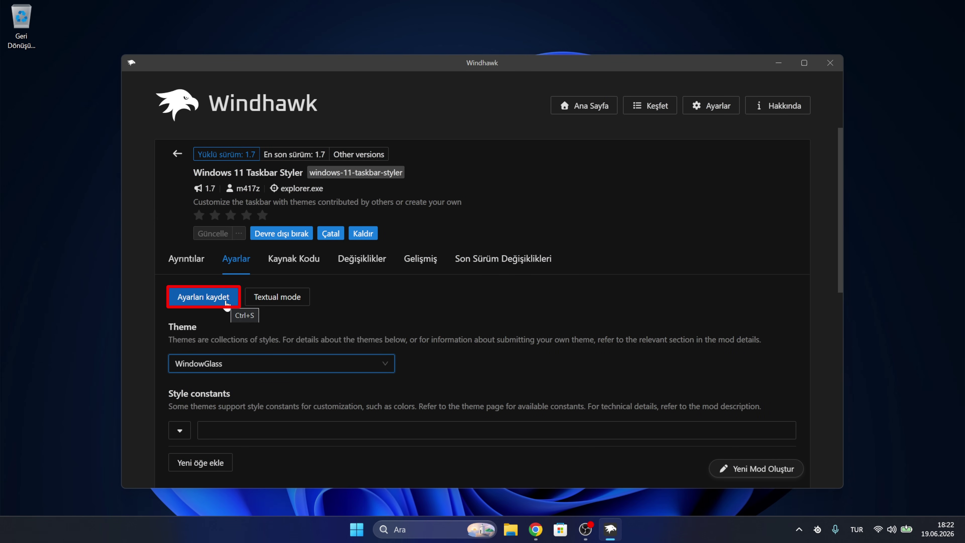
pyautogui.click(226, 300)
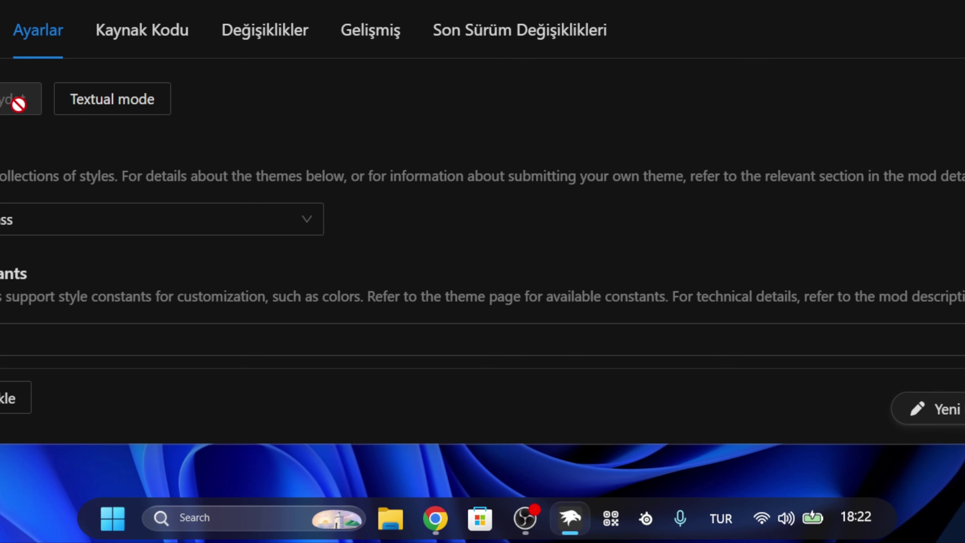
# Open the Windows taskbar settings and hide the search box from the taskbar
pyautogui.rightClick(266, 503)
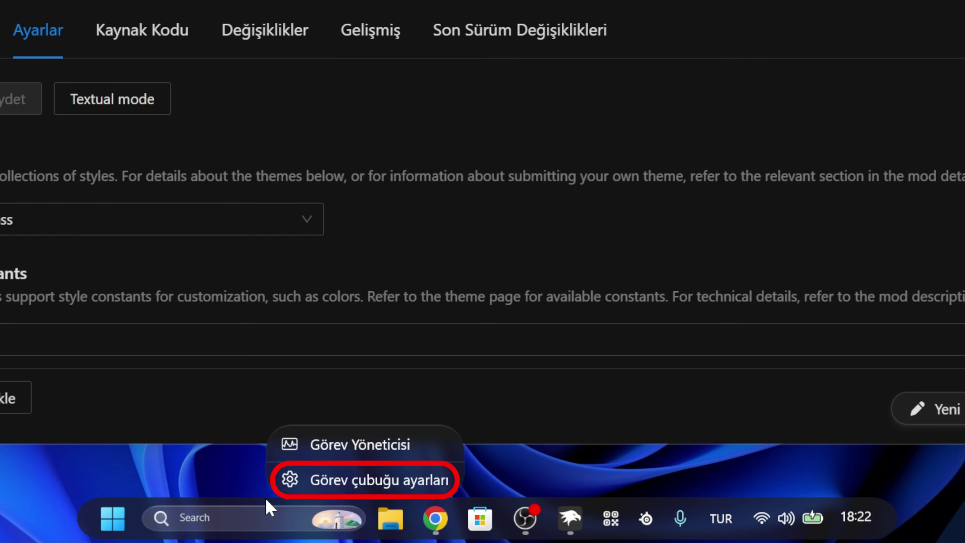
pyautogui.click(286, 490)
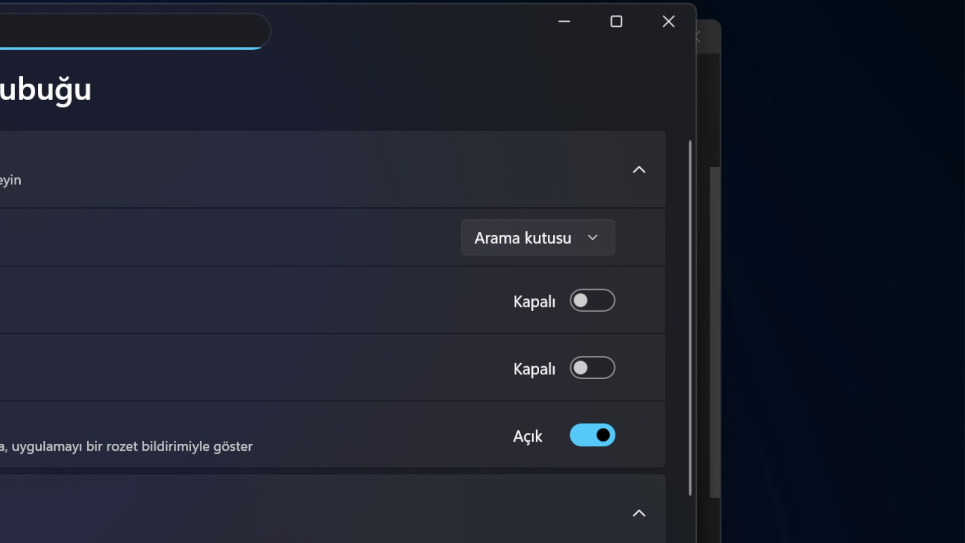
pyautogui.click(488, 248)
pyautogui.click(506, 122)
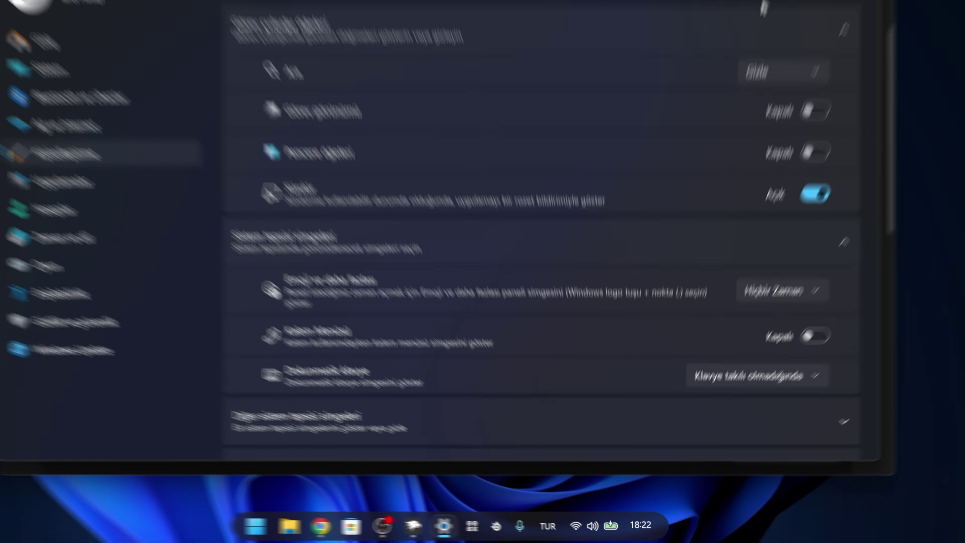
# Turn off the SteelSeries GG icon and the hidden icon menu among the other system tray icons
pyautogui.scroll(-3, 682, 249)
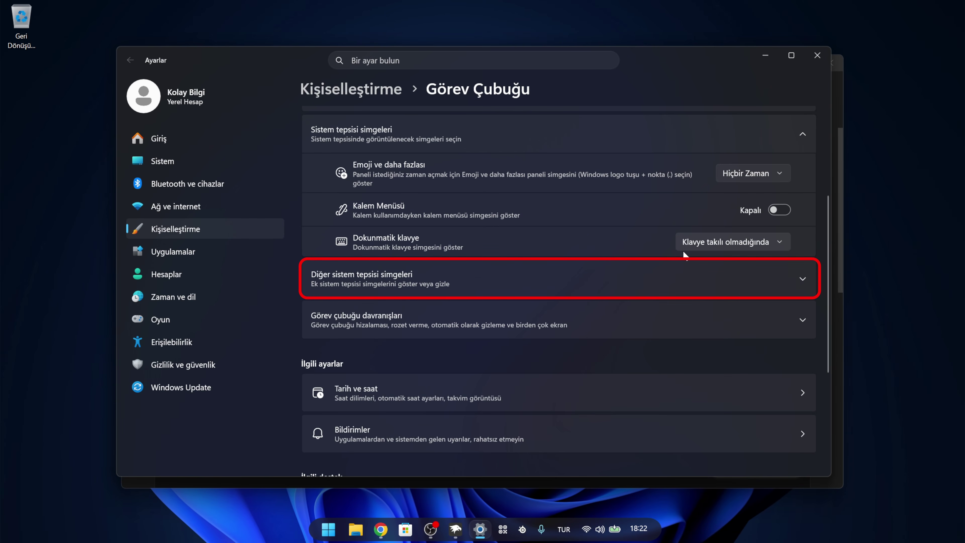
pyautogui.click(701, 280)
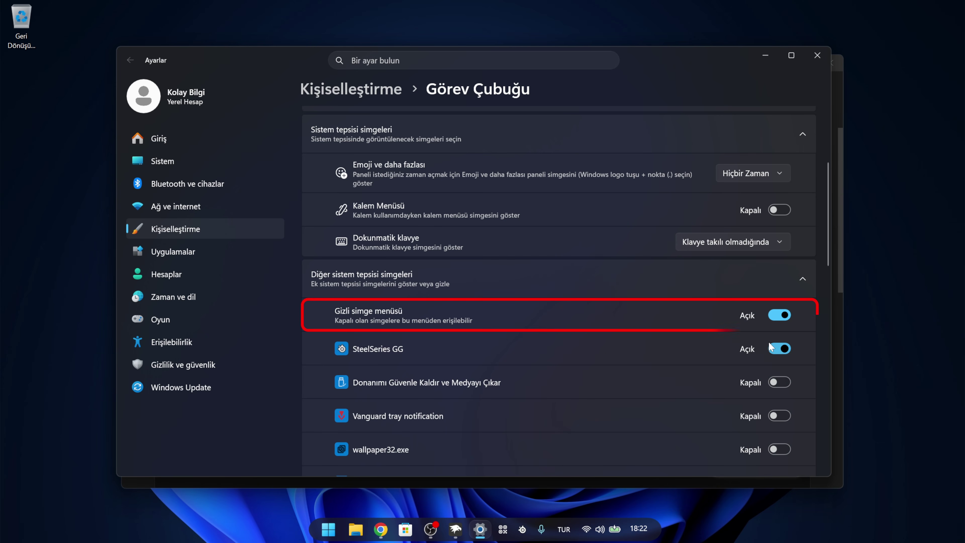
pyautogui.click(777, 349)
pyautogui.click(776, 316)
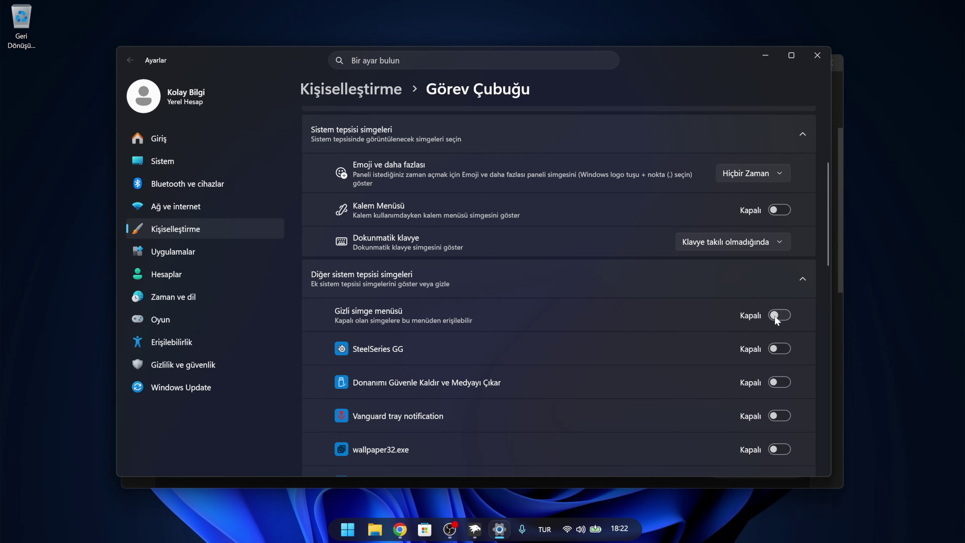
# Open the related date and time settings and turn off showing the time and date in the system tray
pyautogui.scroll(-10, 776, 319)
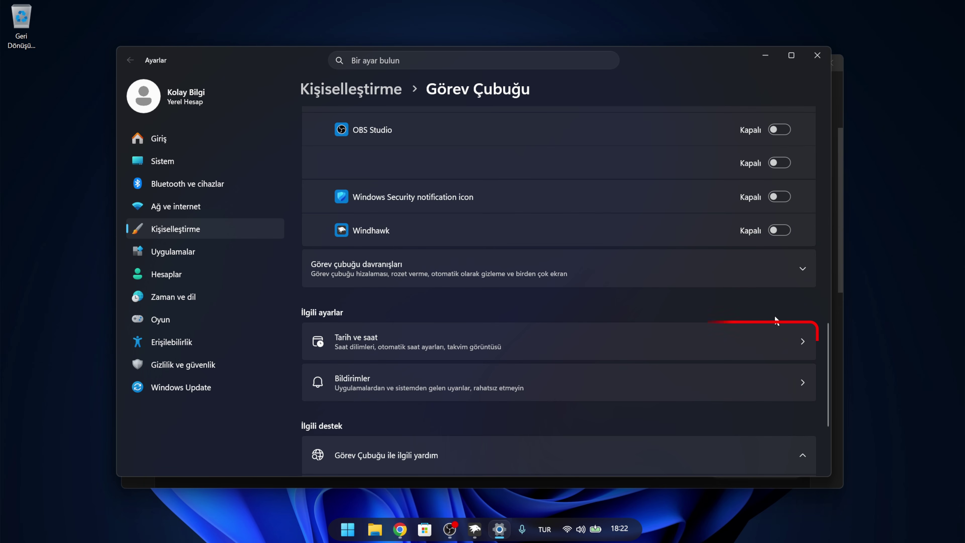
pyautogui.click(492, 334)
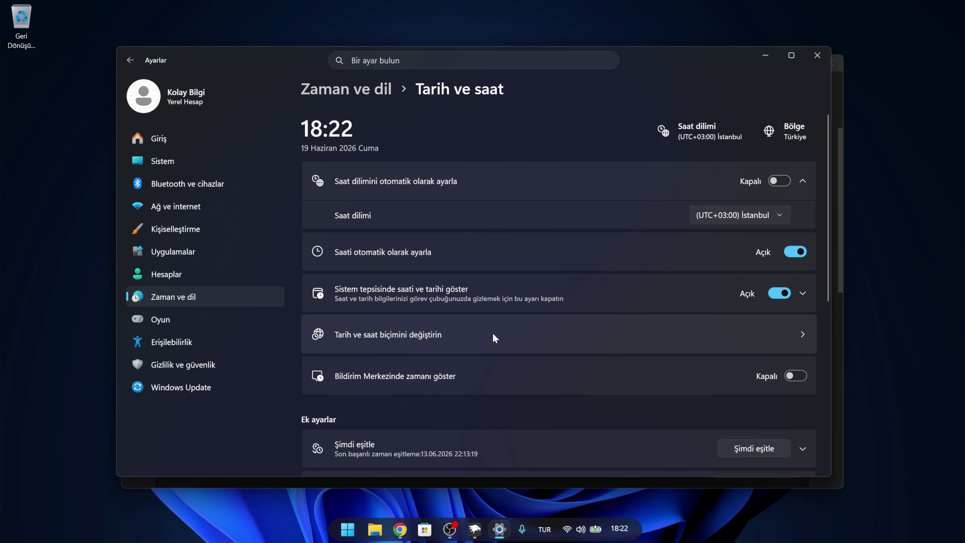
pyautogui.click(776, 294)
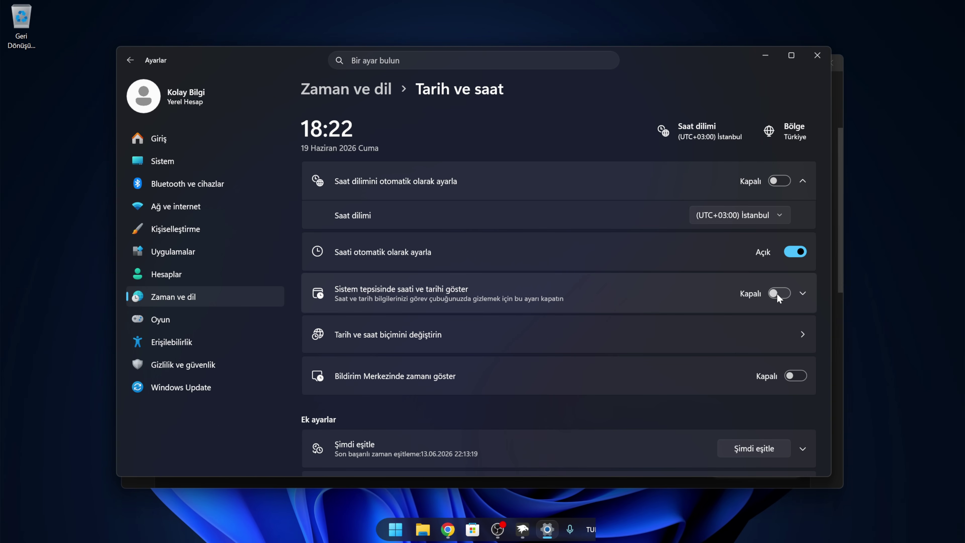
# Switch back to Windhawk and disable and re-enable the Windows 11 Taskbar Styler mod to refresh the taskbar
pyautogui.hotkey('alt', 'Tab')
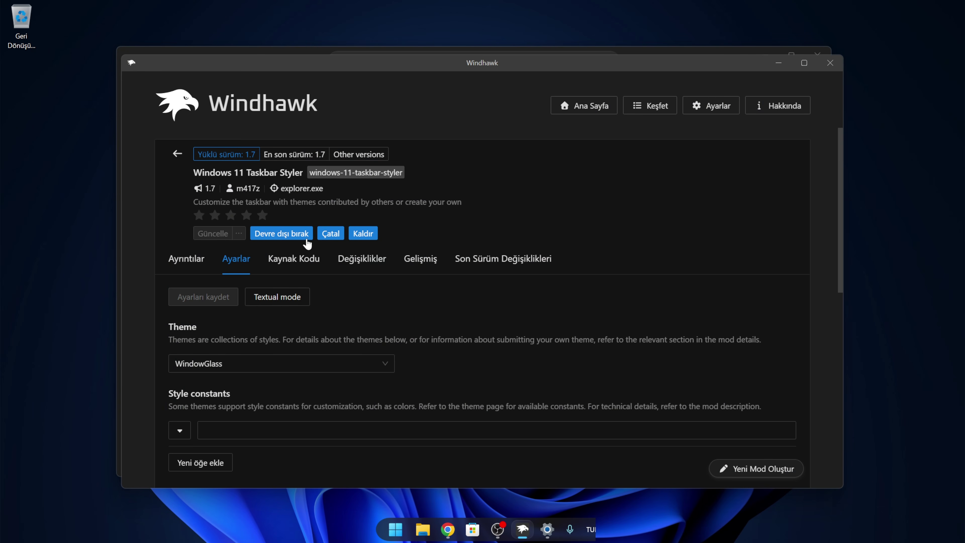
pyautogui.click(293, 236)
pyautogui.click(292, 236)
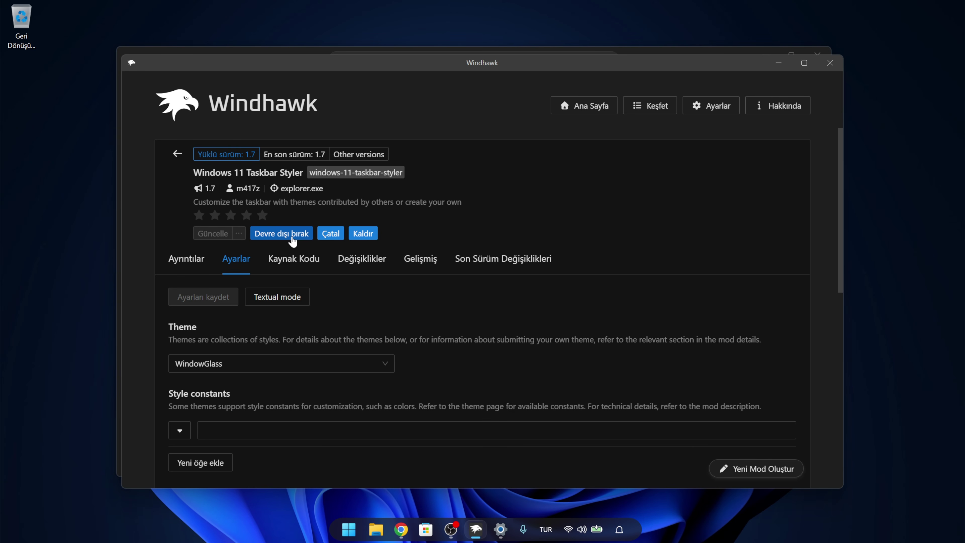
# Return to the mod list and install the Taskbar height and icon size mod, accepting the risk
pyautogui.click(178, 155)
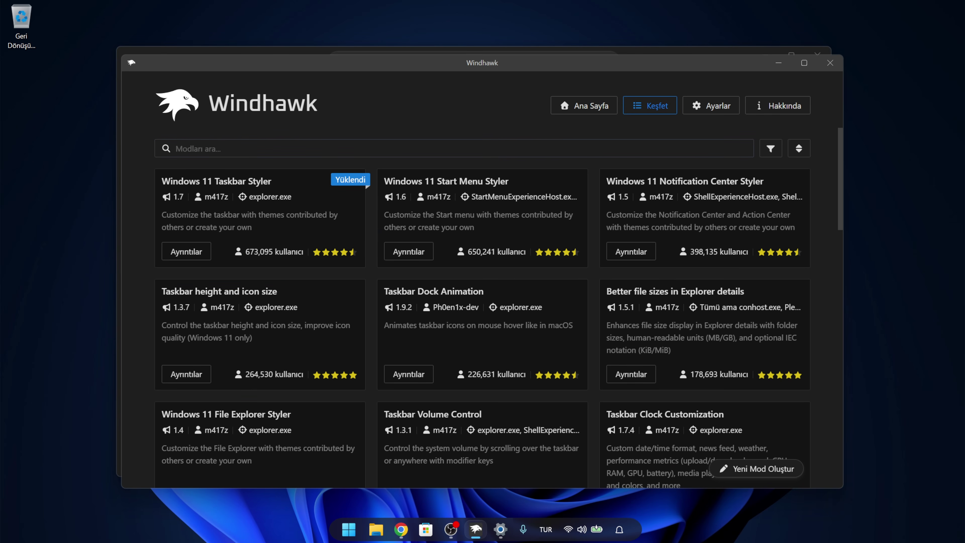
pyautogui.click(185, 373)
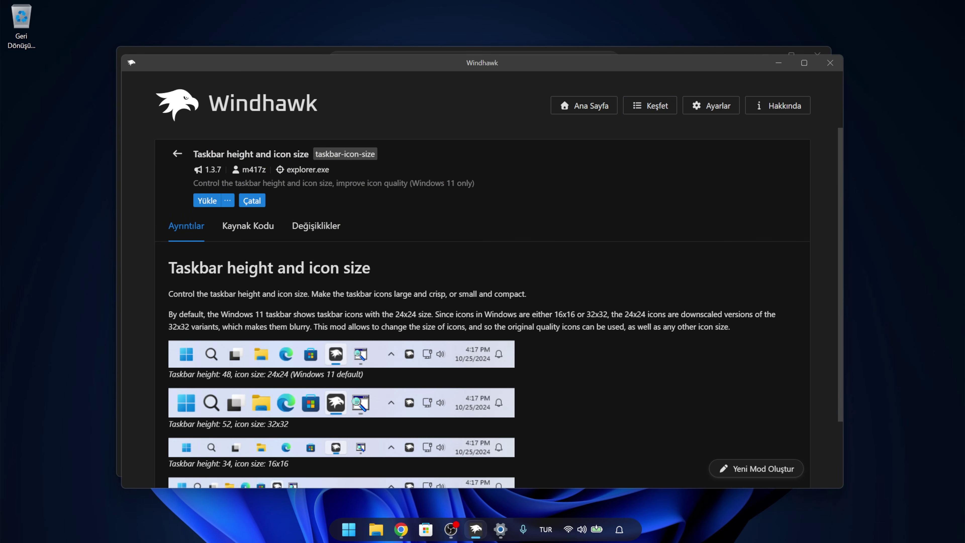
pyautogui.click(207, 200)
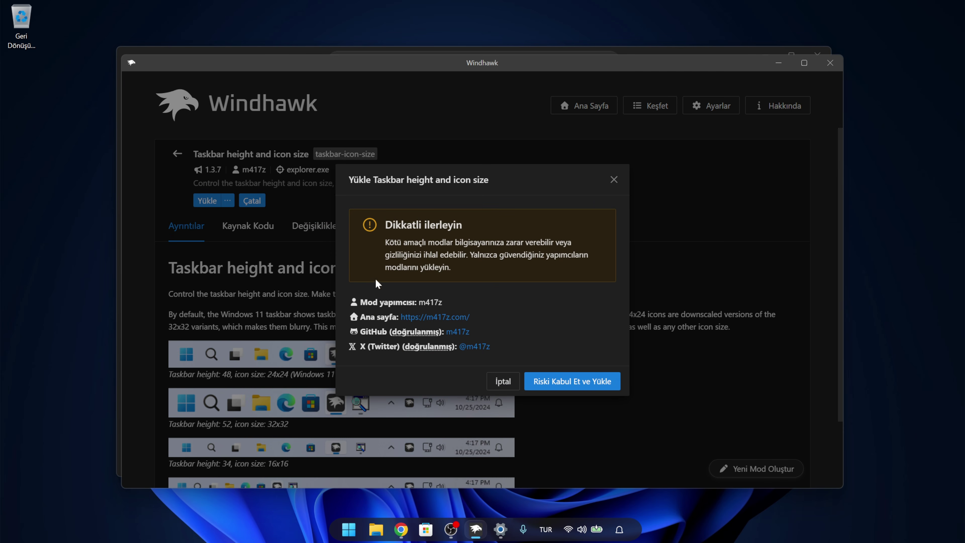
pyautogui.click(556, 381)
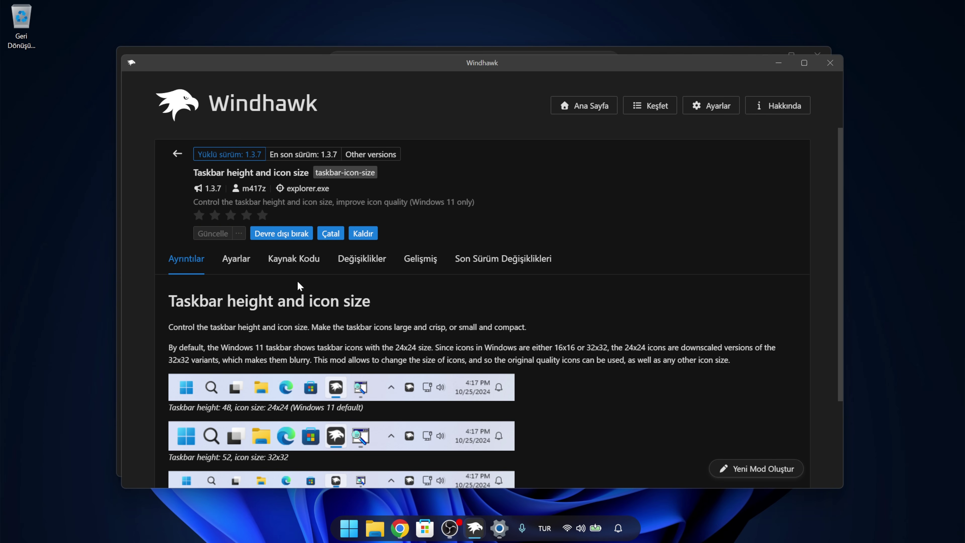
# In the Taskbar height and icon size mod's settings, set the taskbar height to 60 and taskbar button width to 50, and save
pyautogui.click(238, 260)
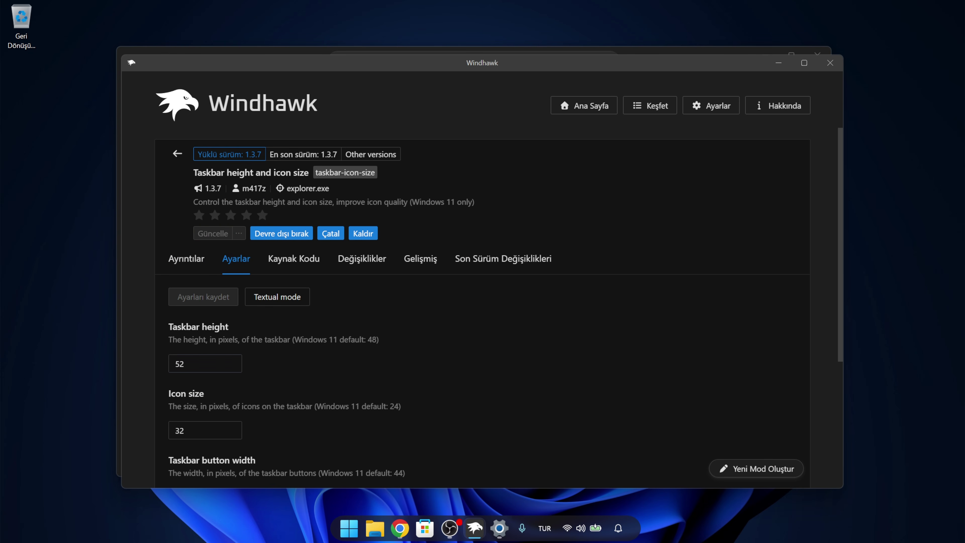
pyautogui.doubleClick(171, 366)
pyautogui.write('6')
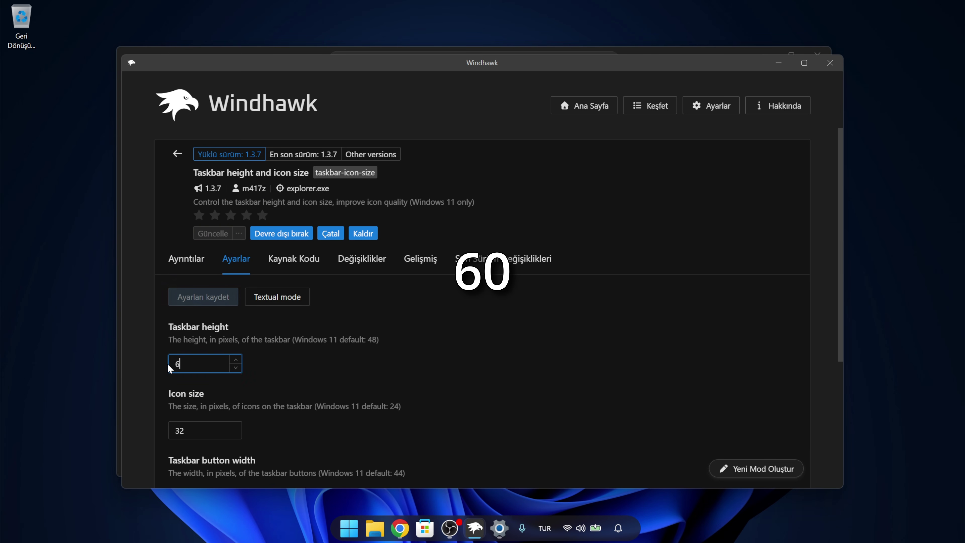
pyautogui.write('0')
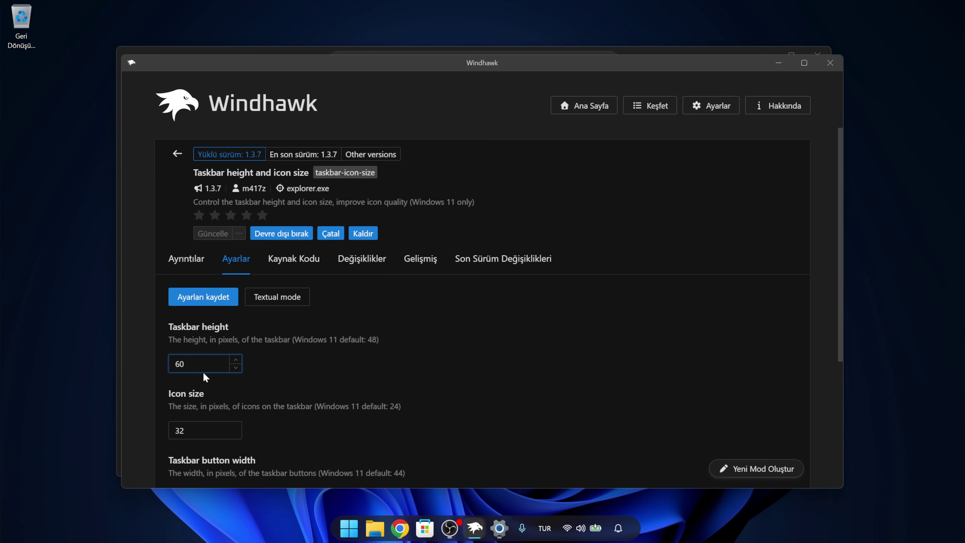
pyautogui.scroll(-3, 204, 375)
pyautogui.doubleClick(179, 327)
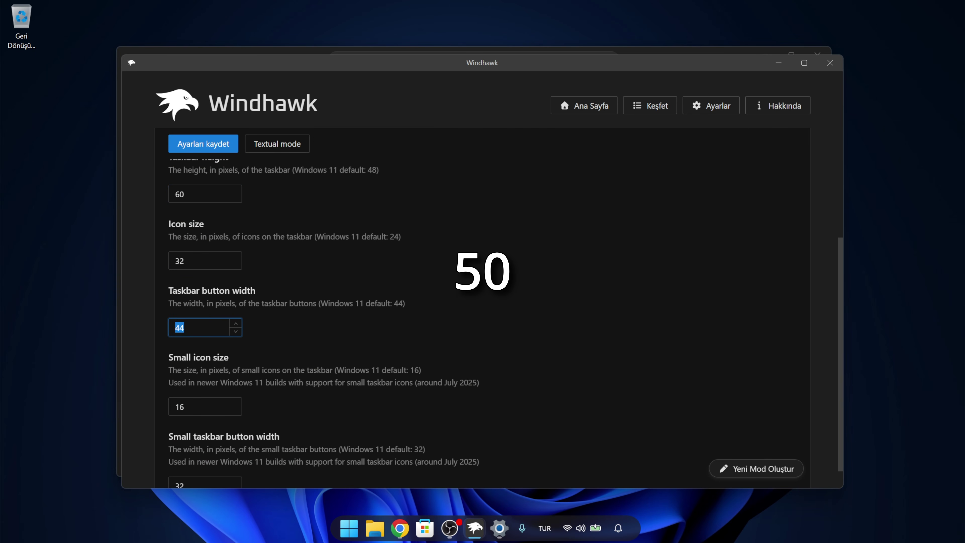
pyautogui.write('50')
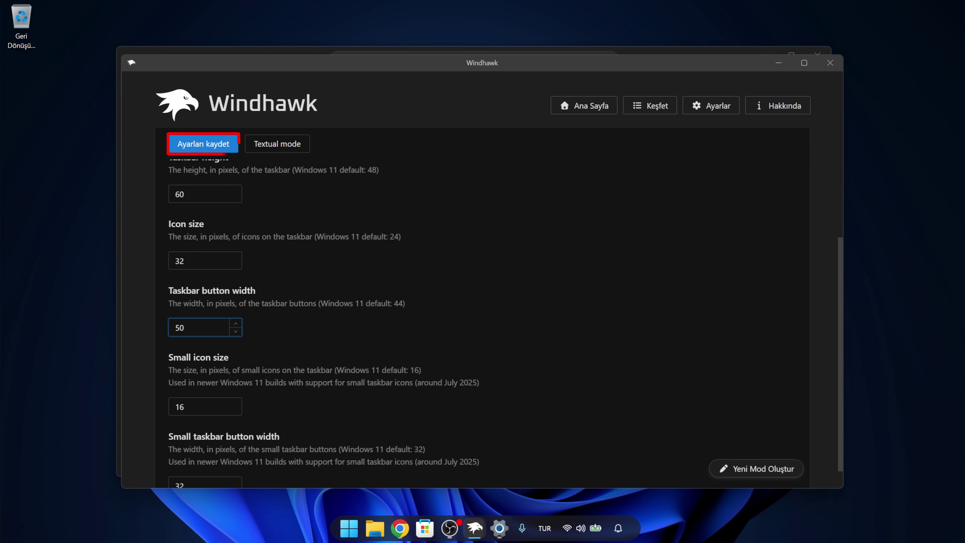
pyautogui.click(208, 148)
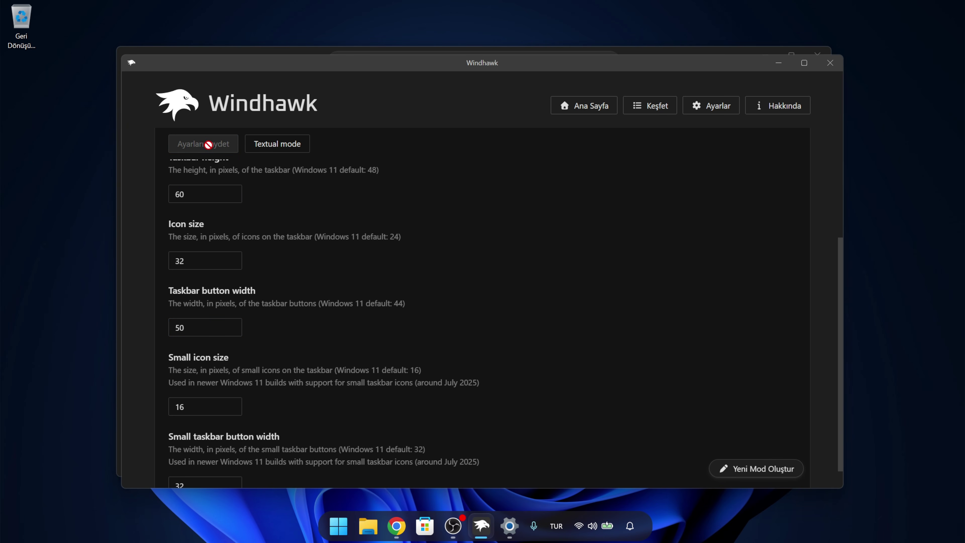
# Return to the mod list and install the Taskbar tray system icon tweaks mod, accepting the risk
pyautogui.scroll(5, 208, 144)
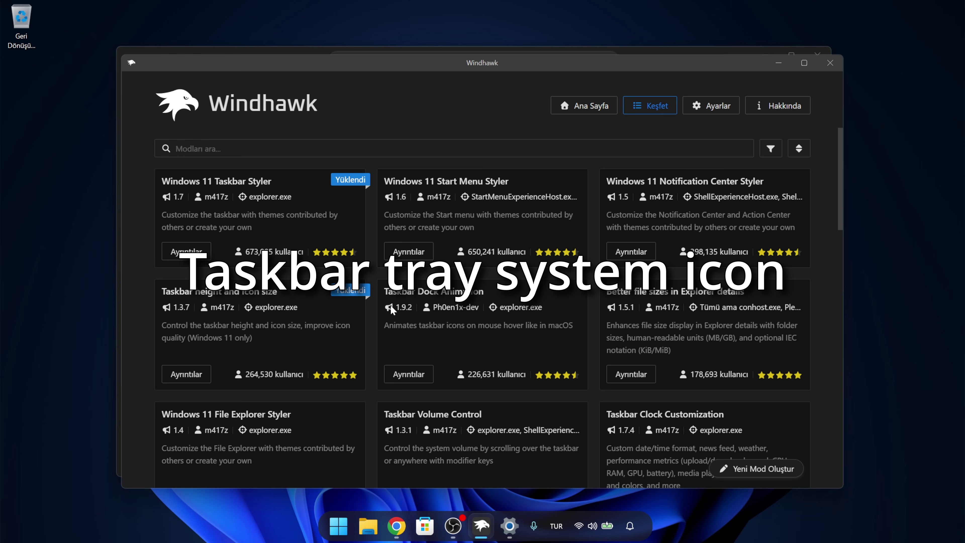
pyautogui.scroll(-5, 391, 310)
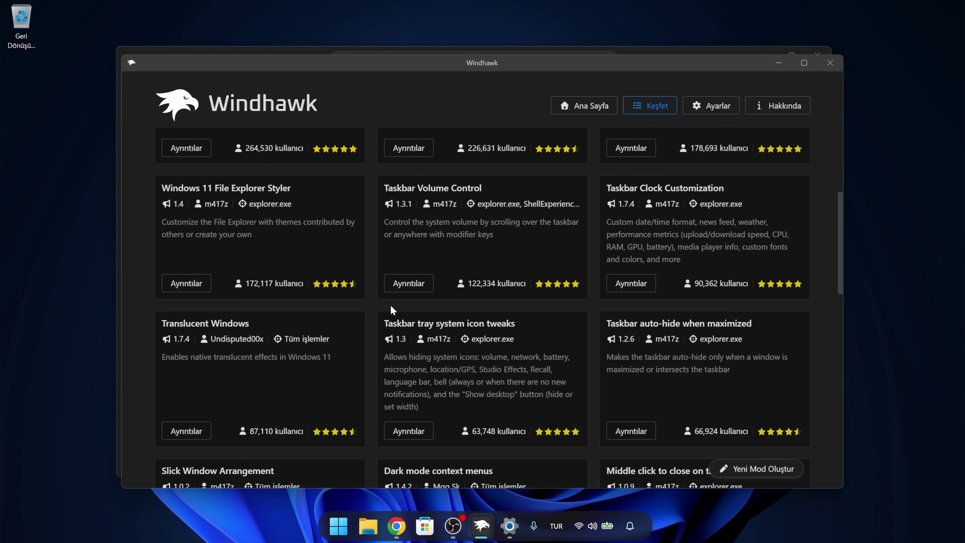
pyautogui.click(398, 431)
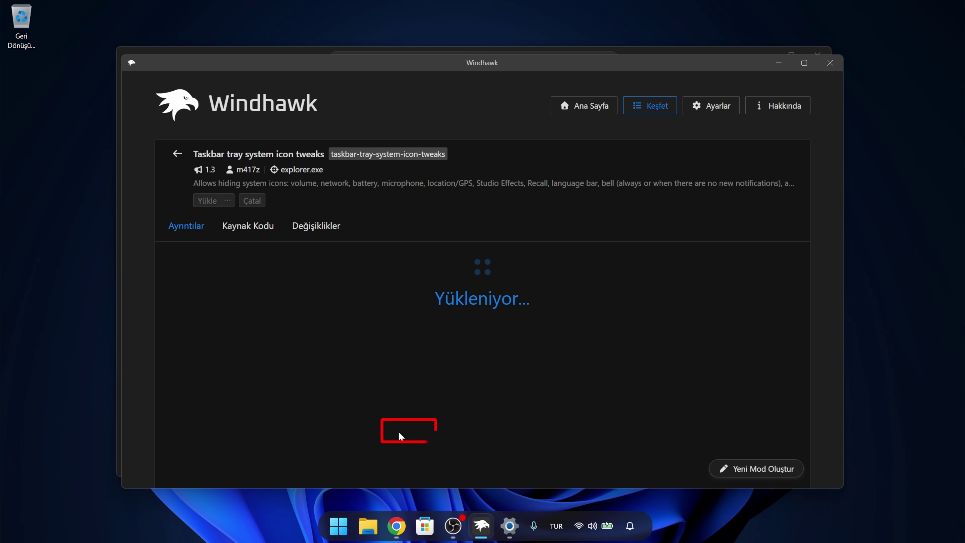
pyautogui.click(208, 200)
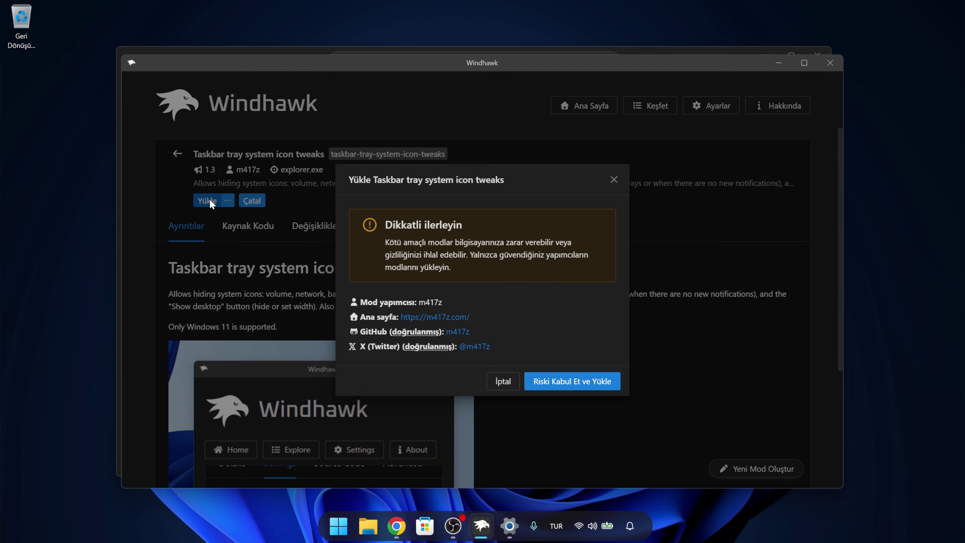
pyautogui.click(568, 381)
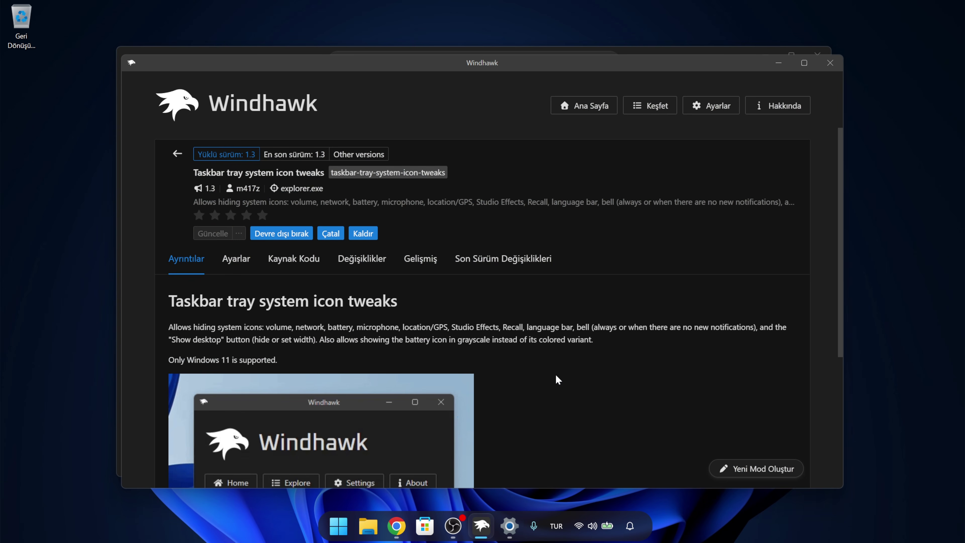
# In the tray icon mod's settings, enable hiding of the volume, network, battery and microphone icons and the language bar
pyautogui.click(236, 259)
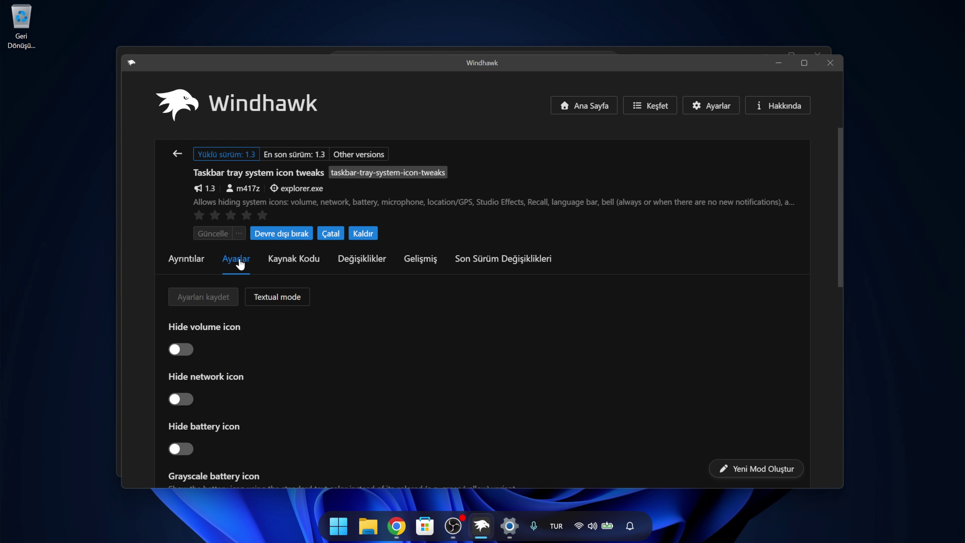
pyautogui.scroll(-3, 228, 262)
pyautogui.click(181, 236)
pyautogui.click(181, 286)
pyautogui.click(181, 335)
pyautogui.scroll(-4, 181, 334)
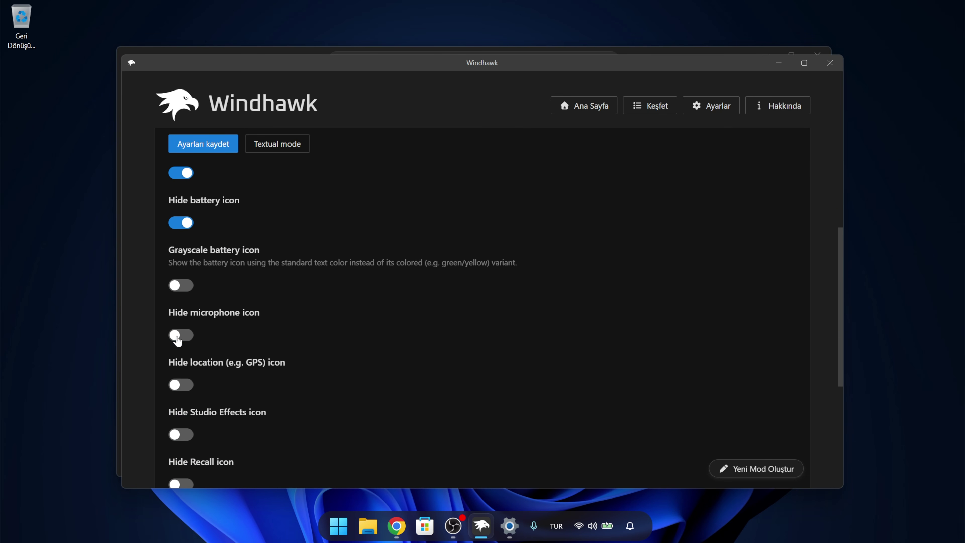
pyautogui.click(181, 335)
pyautogui.scroll(-1, 181, 334)
pyautogui.scroll(-5, 181, 353)
pyautogui.click(181, 365)
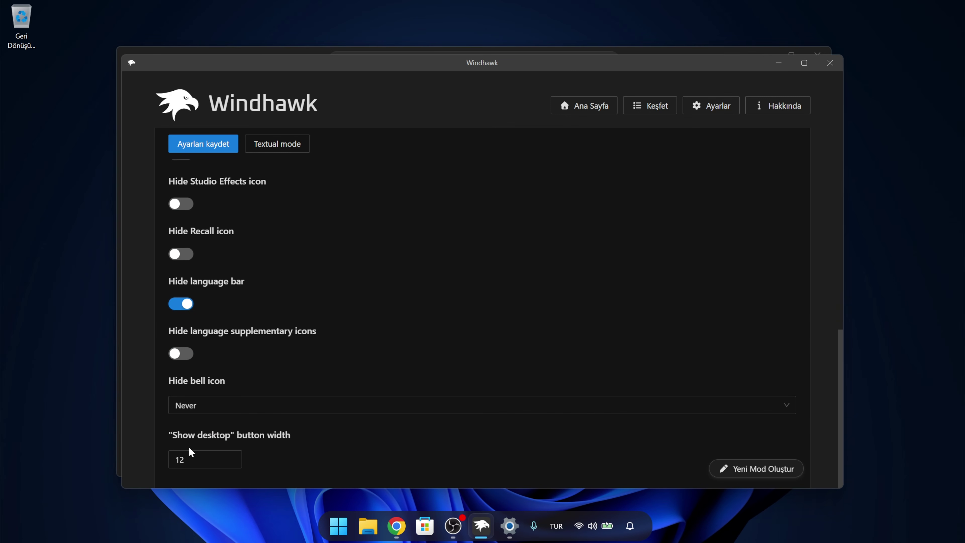
# Set the bell icon's hiding option to Always and save the tray icon mod's settings
pyautogui.click(188, 405)
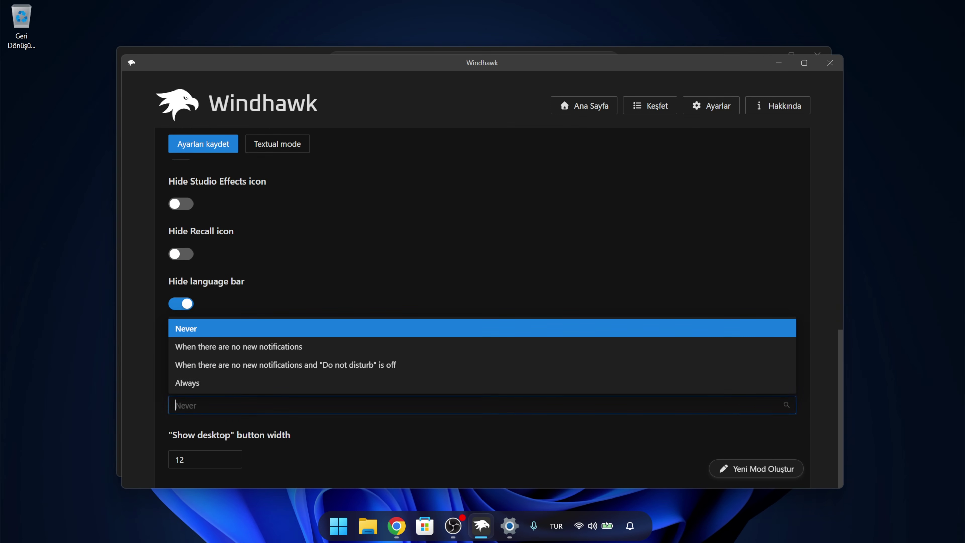
pyautogui.click(192, 381)
pyautogui.scroll(15, 190, 420)
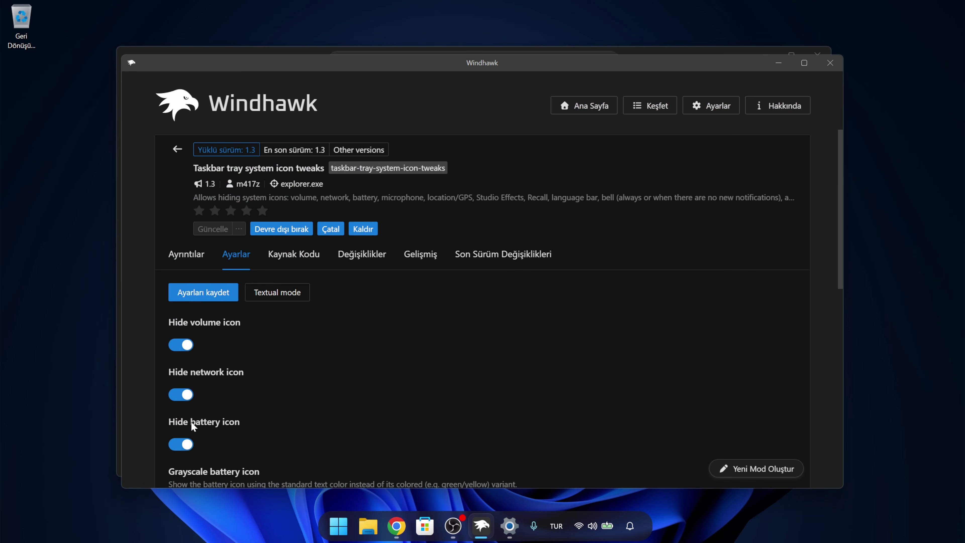
pyautogui.click(196, 293)
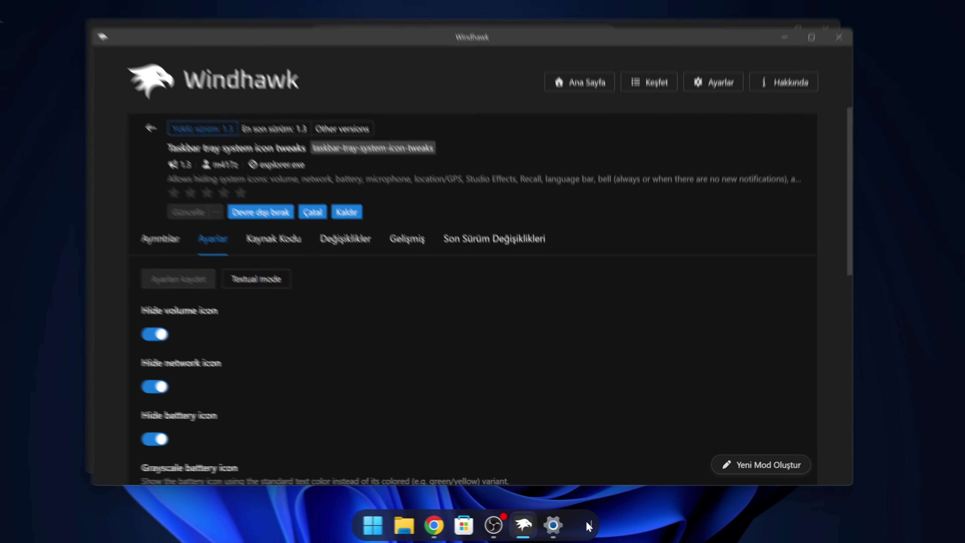
# Set the "Show desktop" button width to 0 and save the mod's settings
pyautogui.scroll(-10, 333, 377)
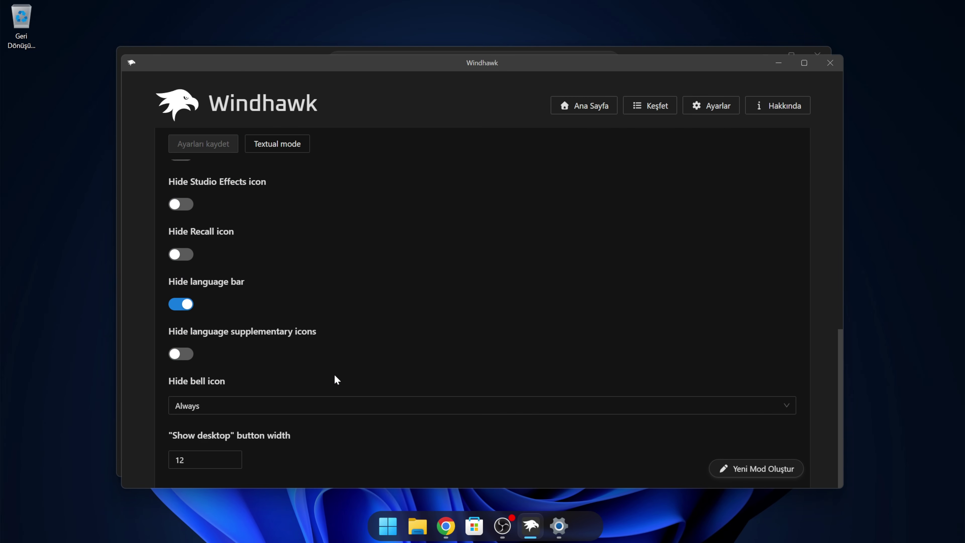
pyautogui.doubleClick(168, 461)
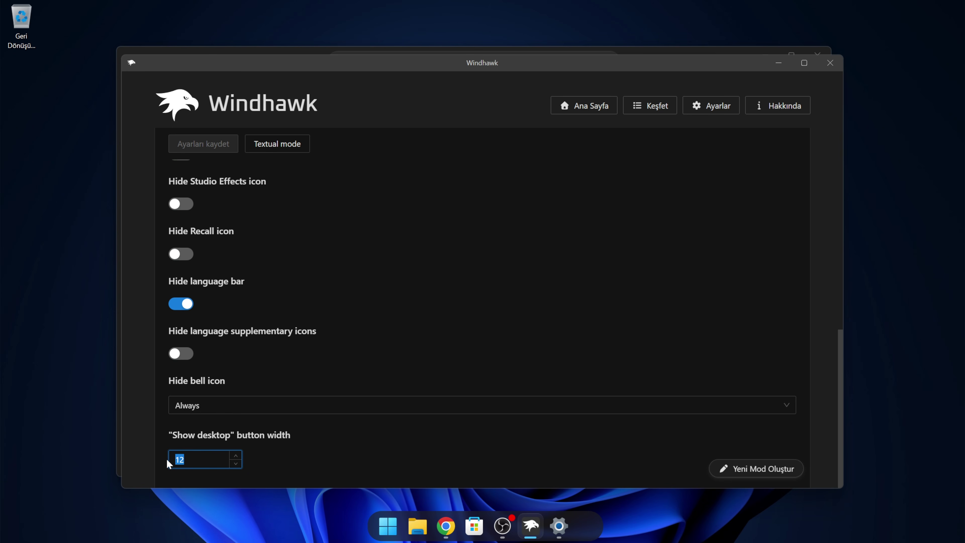
pyautogui.write('0')
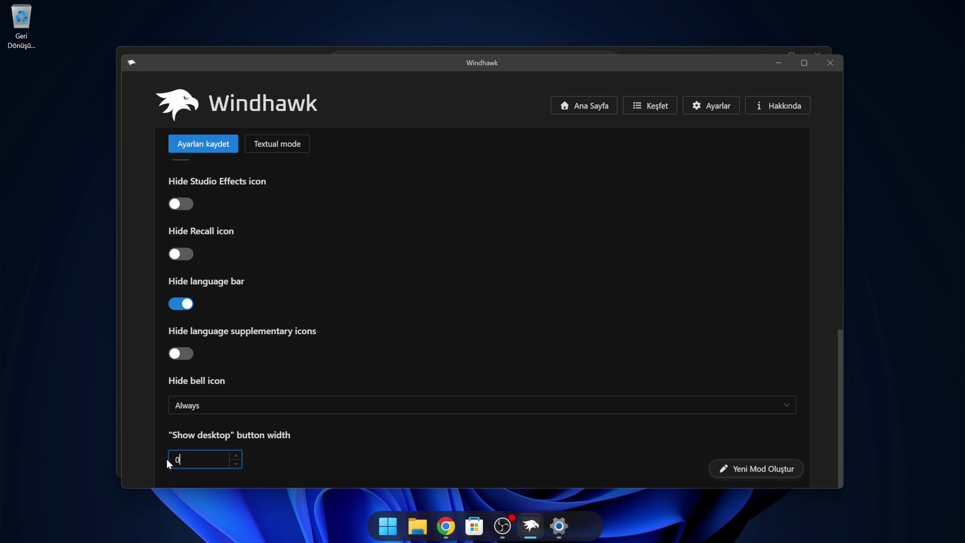
pyautogui.click(179, 144)
# Return to the mod list and install the Taskbar Dock Animation mod, accepting the risk
pyautogui.scroll(10, 304, 321)
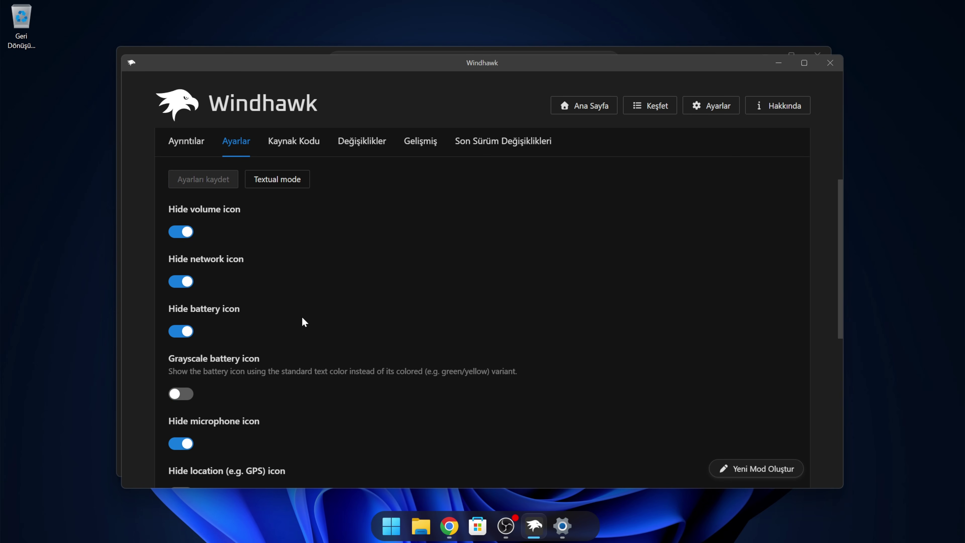
pyautogui.click(179, 154)
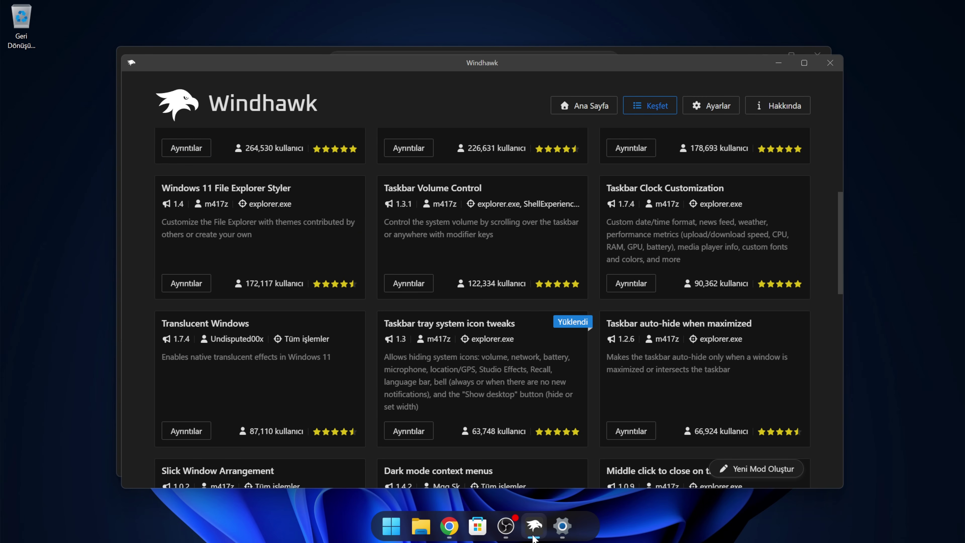
pyautogui.moveTo(533, 537)
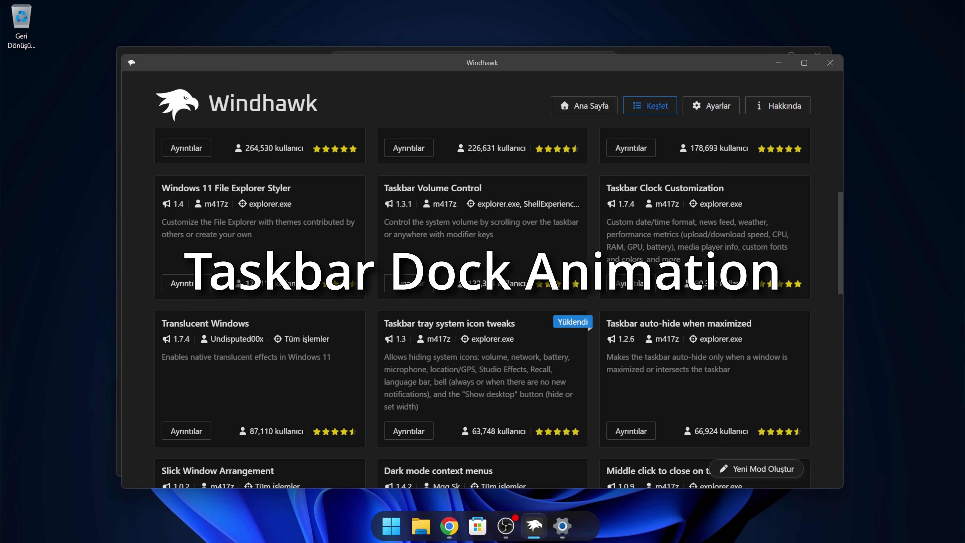
pyautogui.scroll(3, 483, 304)
pyautogui.scroll(2, 482, 304)
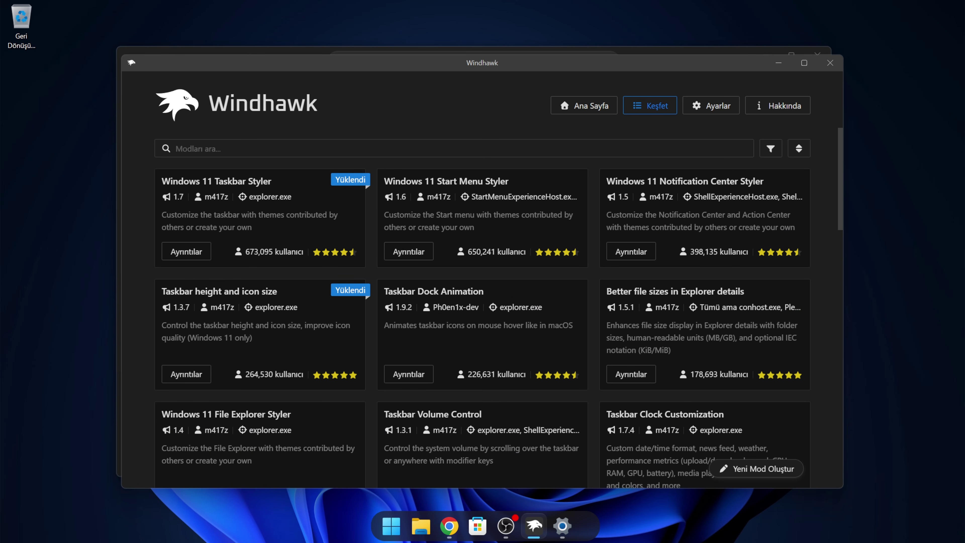
pyautogui.click(426, 376)
pyautogui.click(205, 207)
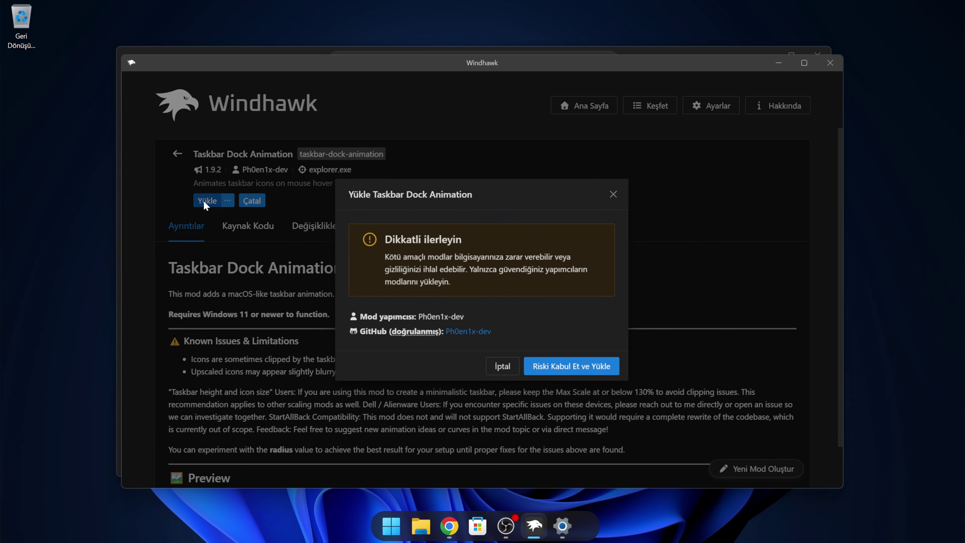
pyautogui.click(555, 361)
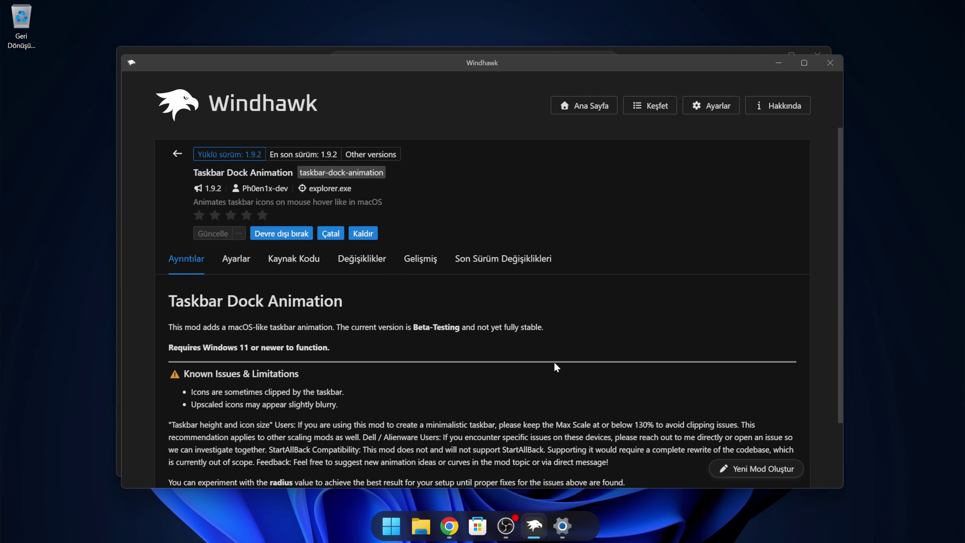
# In the Taskbar Dock Animation mod's settings, turn on Disable bounce effect and save
pyautogui.click(240, 260)
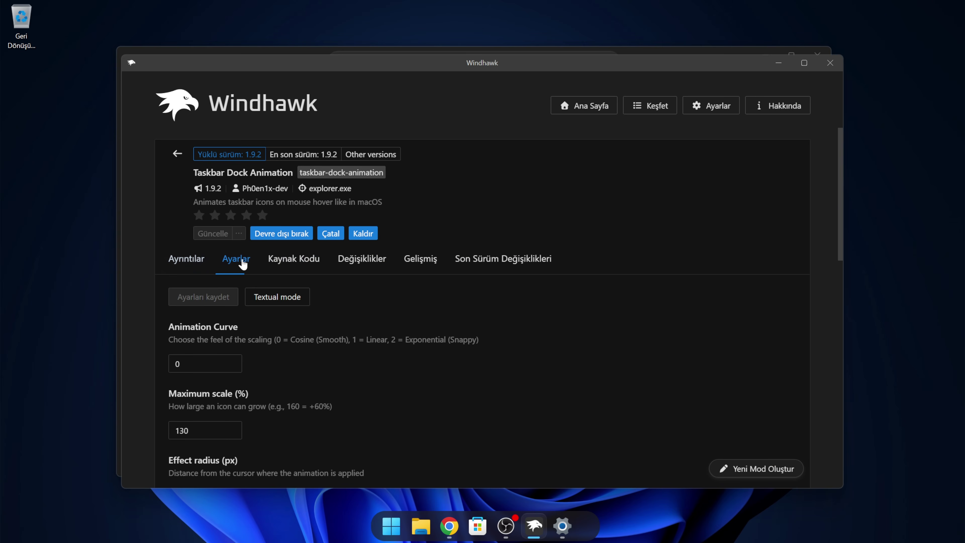
pyautogui.scroll(-4, 242, 262)
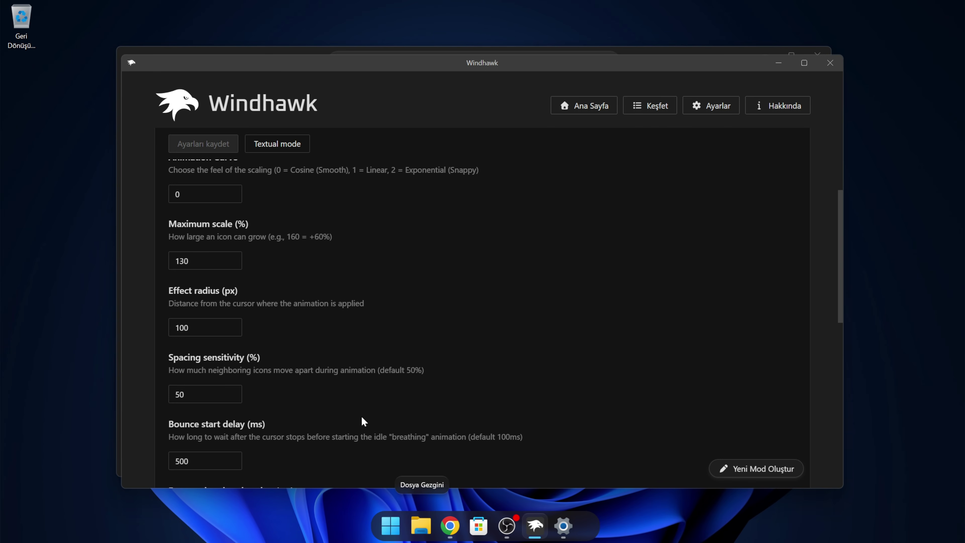
pyautogui.scroll(-10, 362, 419)
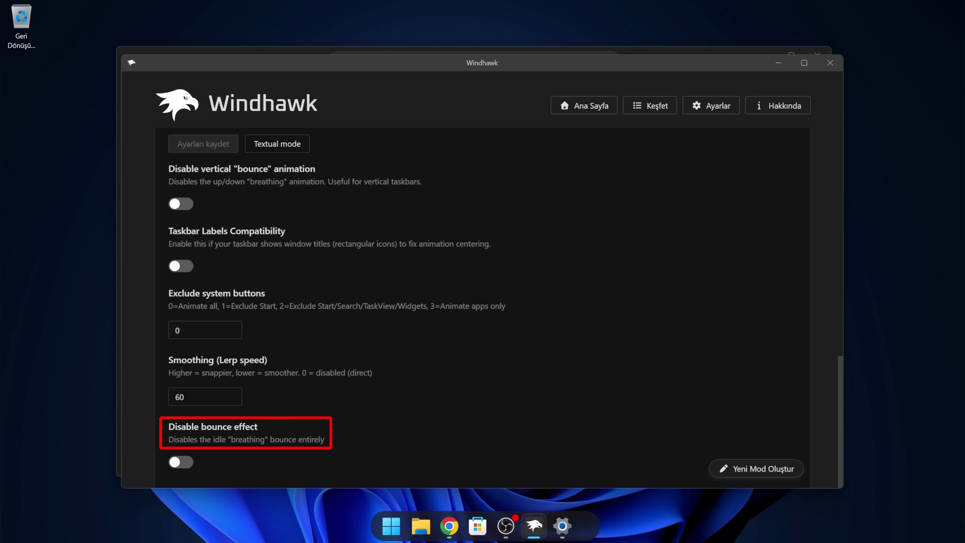
pyautogui.click(185, 461)
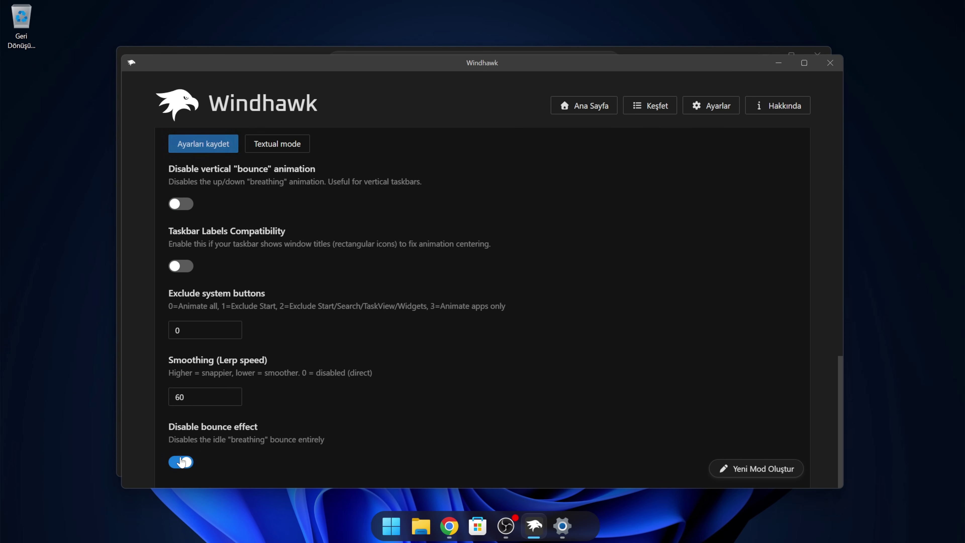
pyautogui.click(198, 152)
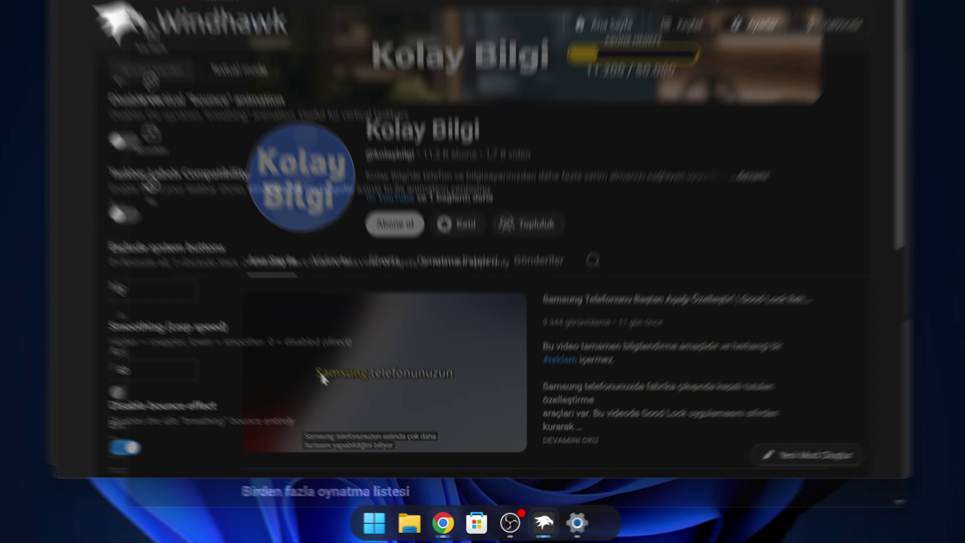
# Return to the mod list and install the Taskbar auto-hide when maximized mod, accepting the risk
pyautogui.scroll(10, 346, 399)
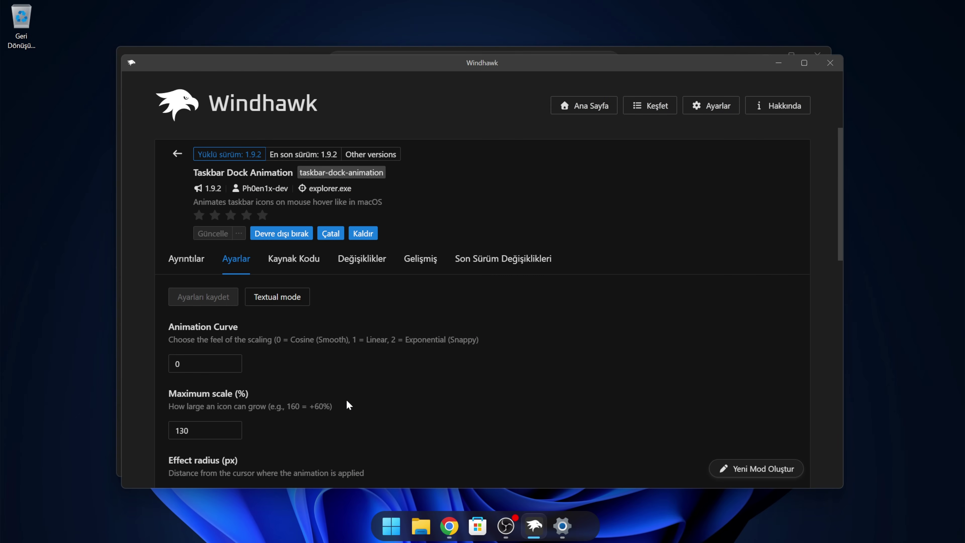
pyautogui.click(174, 158)
pyautogui.scroll(-4, 174, 164)
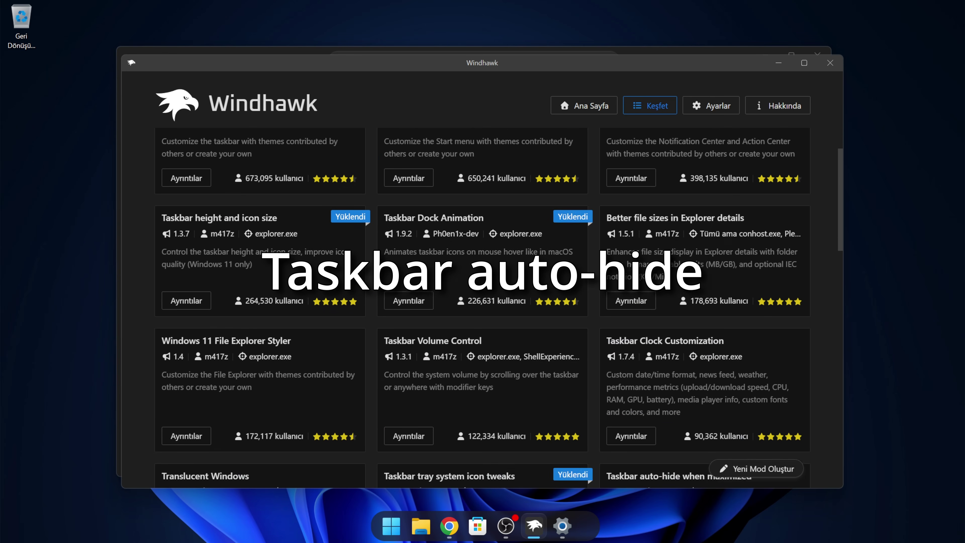
pyautogui.scroll(-3, 499, 307)
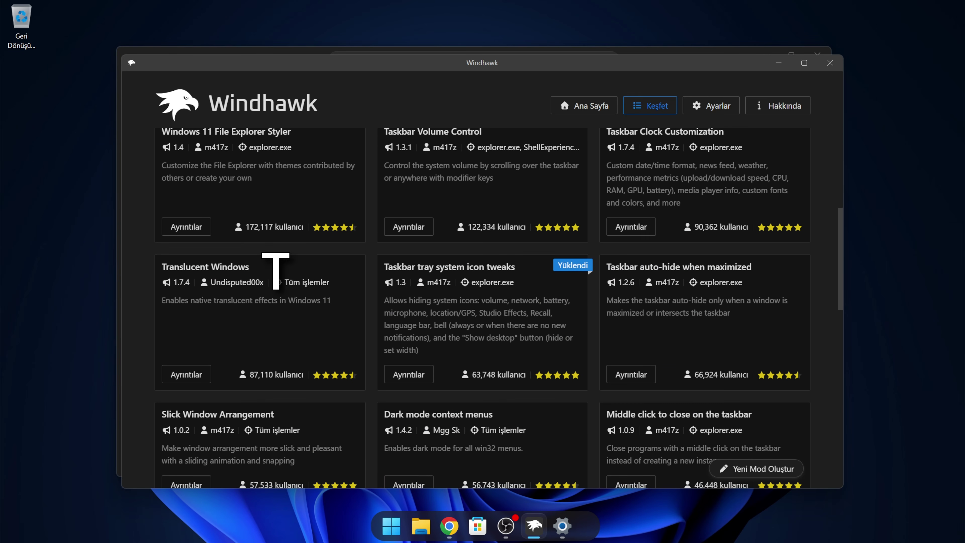
pyautogui.click(624, 375)
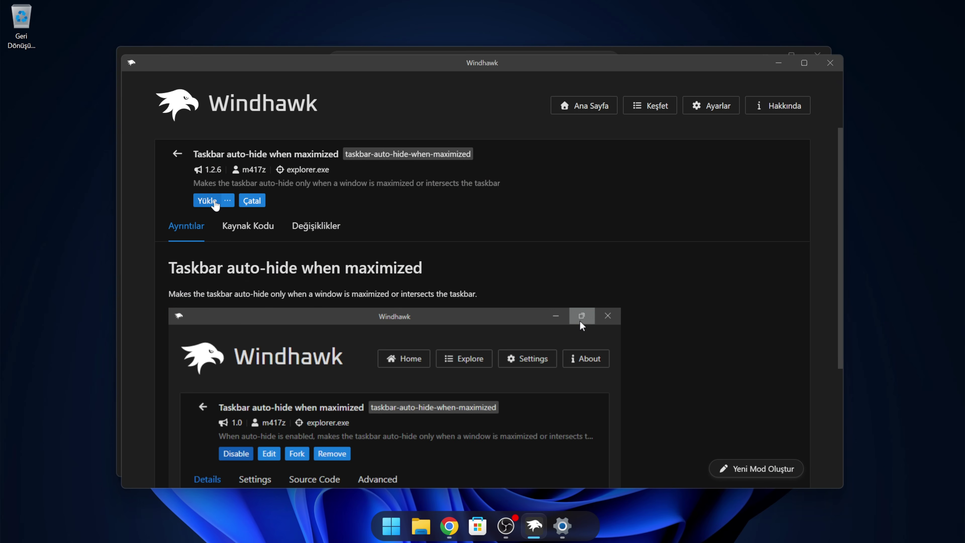
pyautogui.click(208, 201)
pyautogui.click(557, 380)
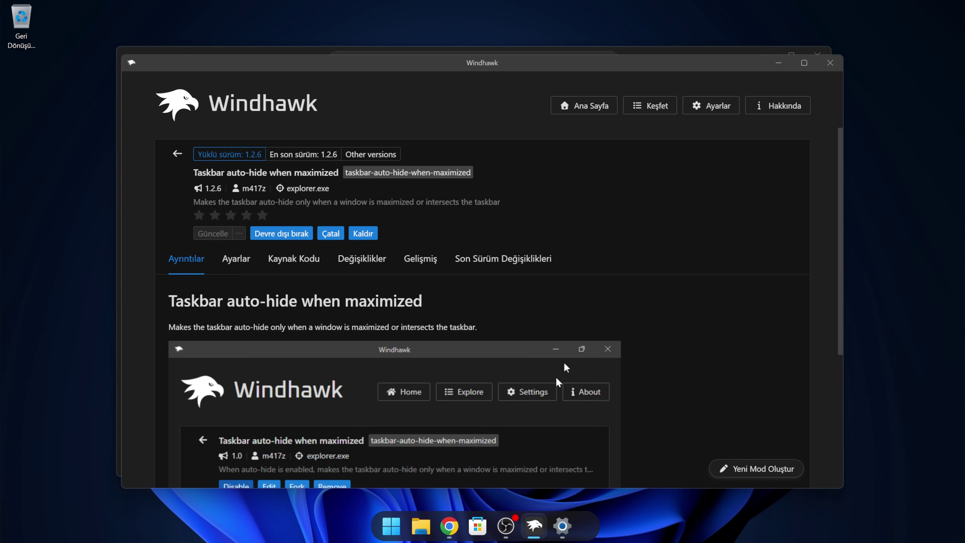
# In the auto-hide mod's settings, set Mode to "Auto-hide only when a window is maximized" and save
pyautogui.click(236, 260)
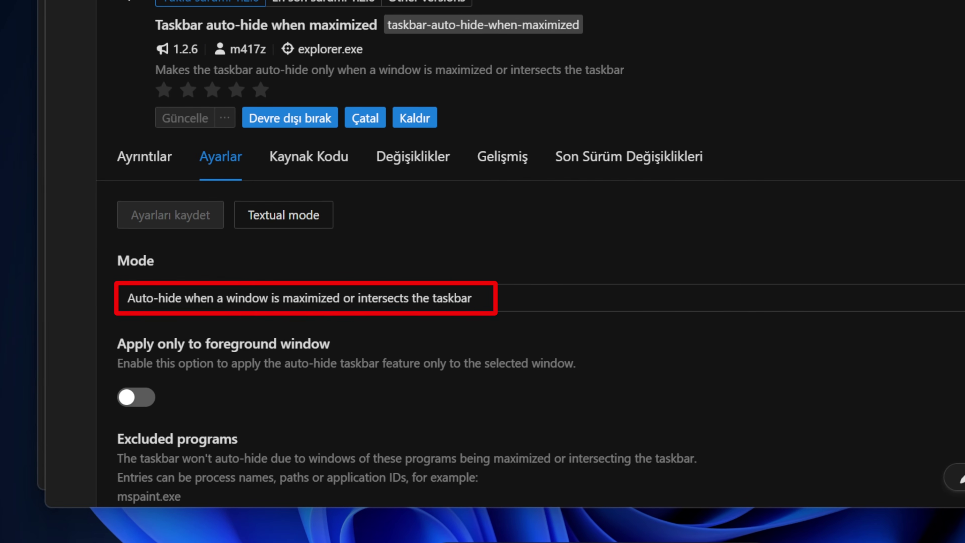
pyautogui.click(262, 348)
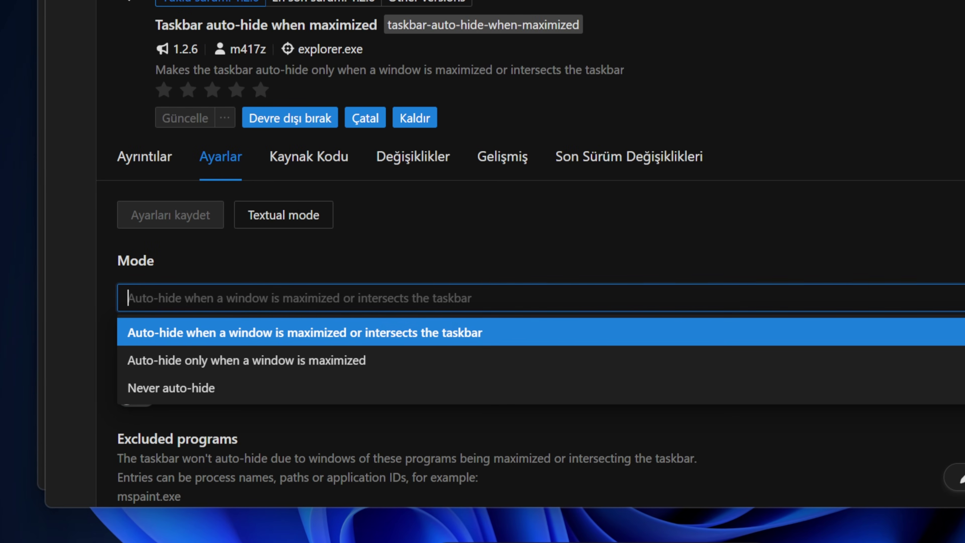
pyautogui.click(260, 361)
pyautogui.click(205, 211)
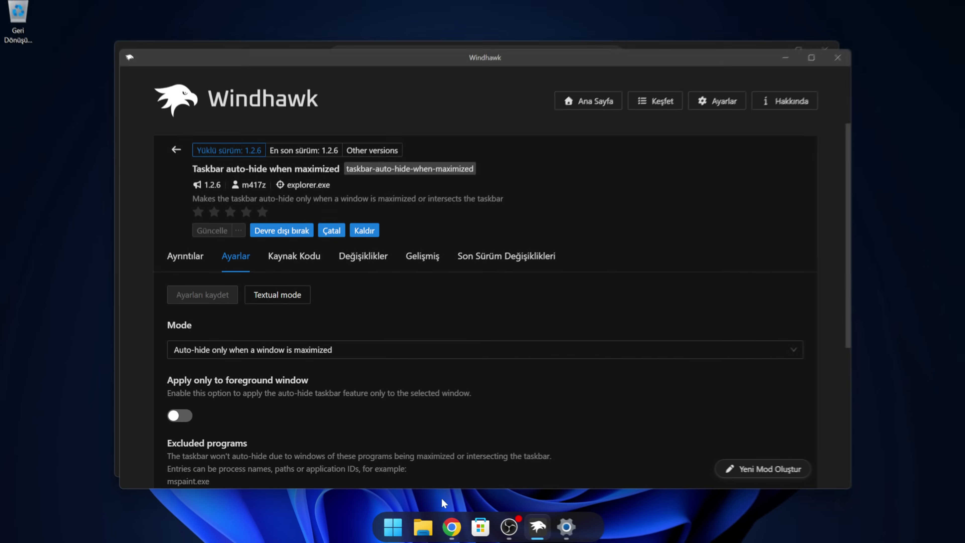
# Test the auto-hide behaviour by maximizing the Chrome window, then restore and minimize it
pyautogui.click(449, 525)
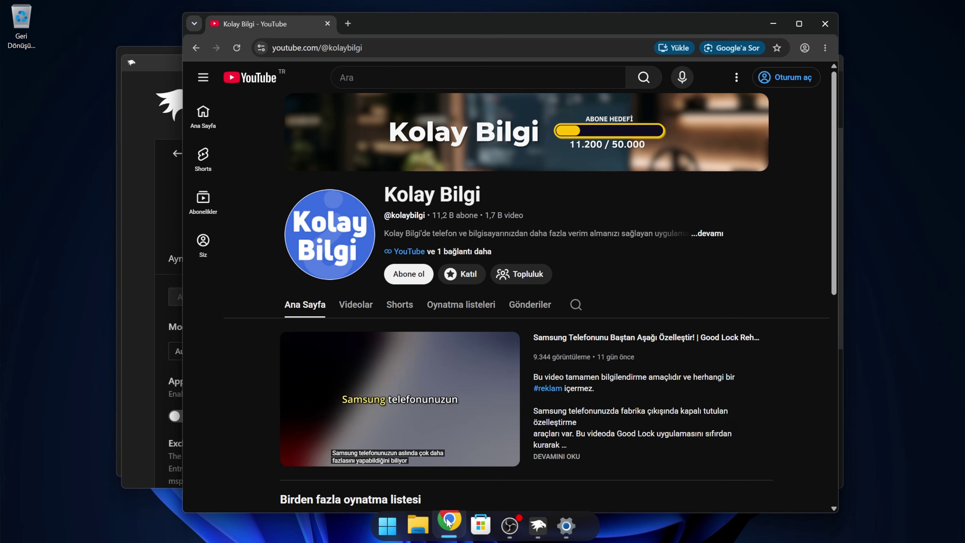
pyautogui.click(791, 24)
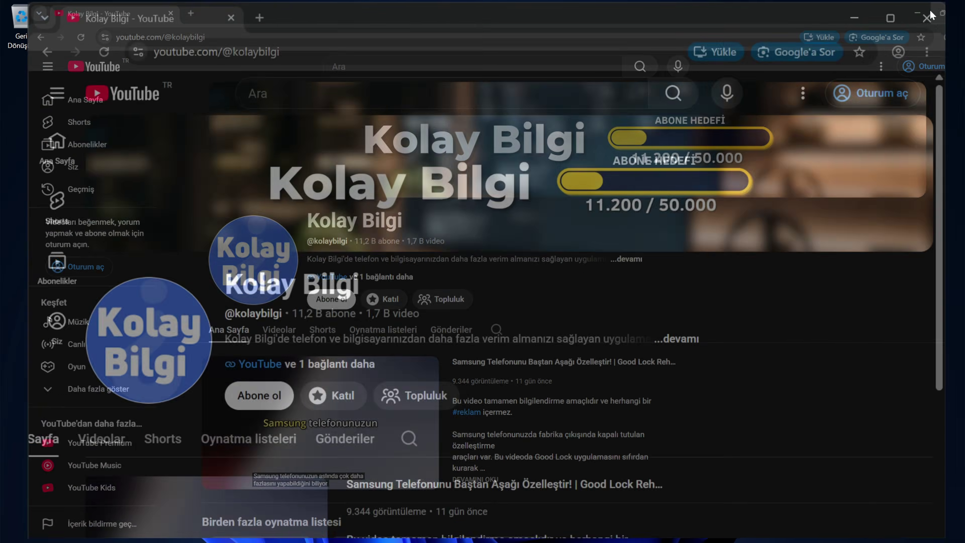
pyautogui.click(930, 14)
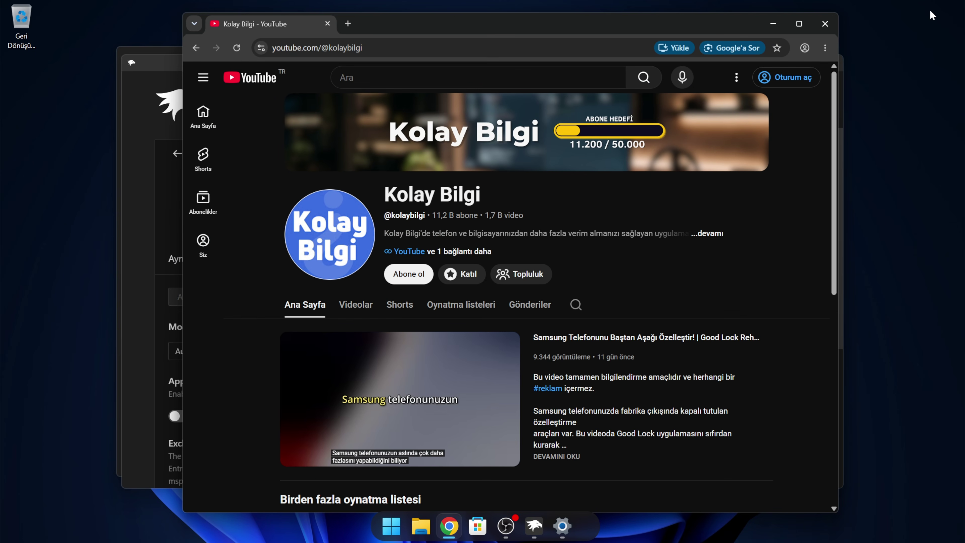
pyautogui.click(773, 23)
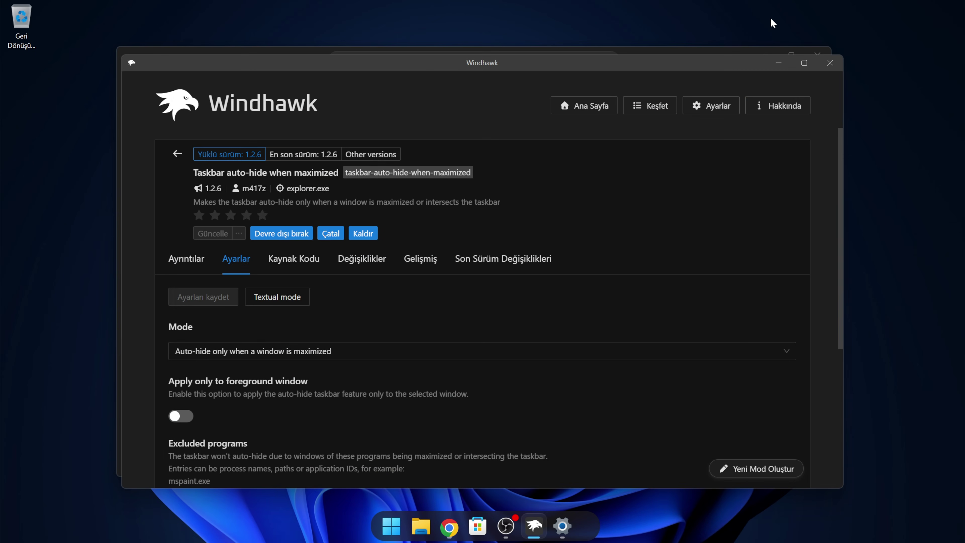
# Turn on Primary monitor only for the auto-hide mod and save its settings
pyautogui.scroll(-5, 399, 315)
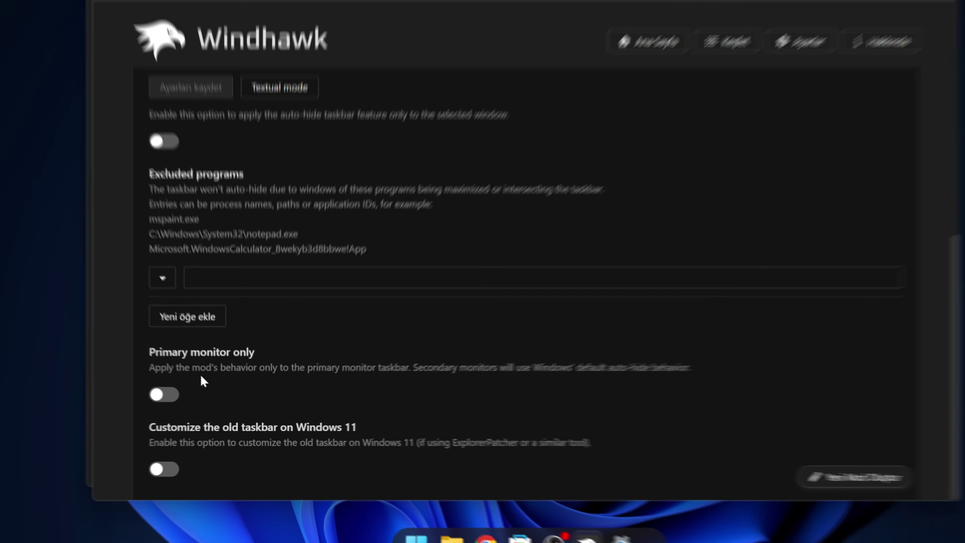
pyautogui.click(181, 399)
pyautogui.click(203, 57)
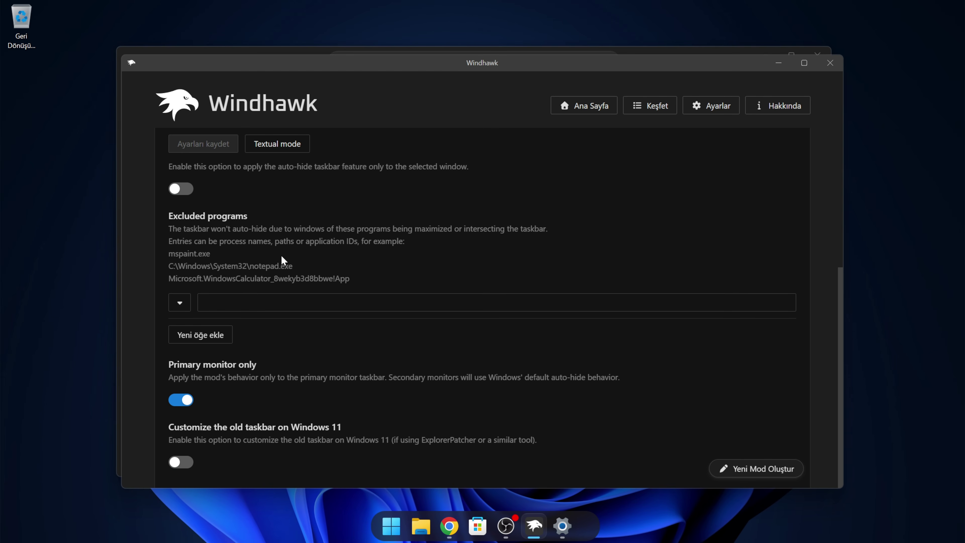
# Return to the mod list and install the Dark mode context menus mod, accepting the risk
pyautogui.scroll(6, 281, 260)
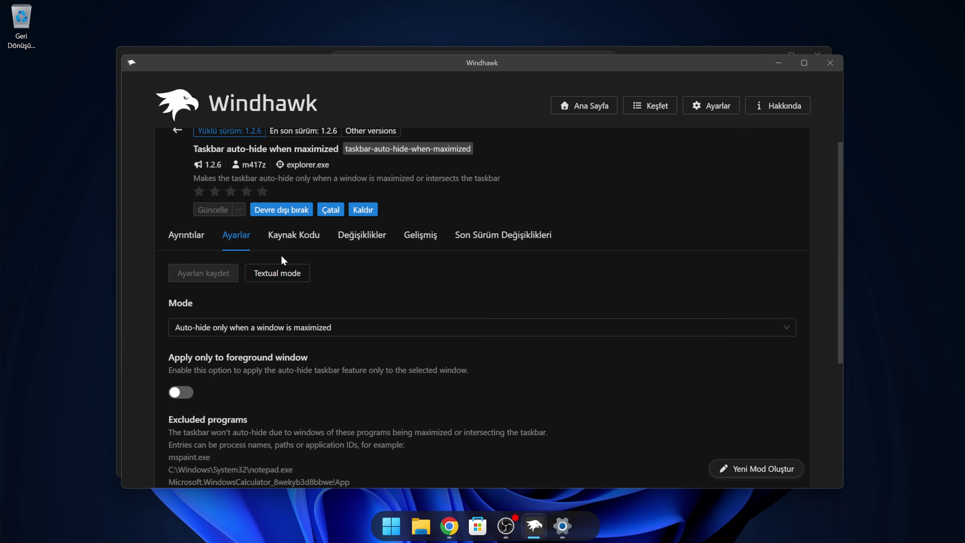
pyautogui.click(176, 155)
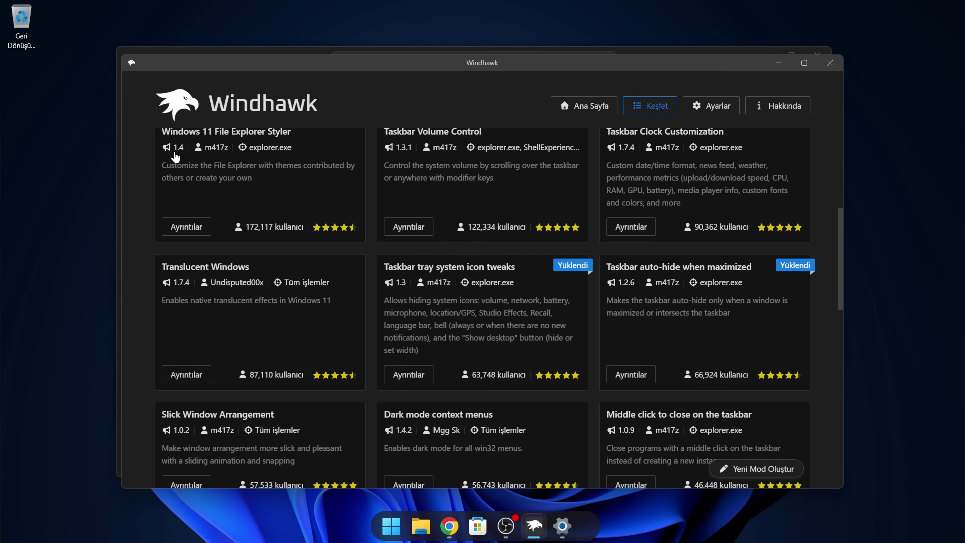
pyautogui.scroll(-4, 423, 289)
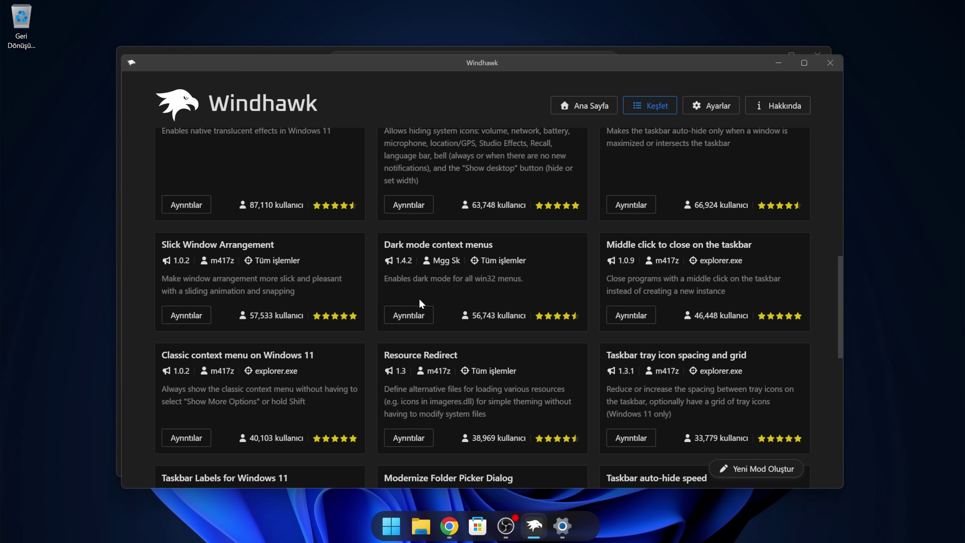
pyautogui.click(408, 315)
pyautogui.scroll(-3, 461, 346)
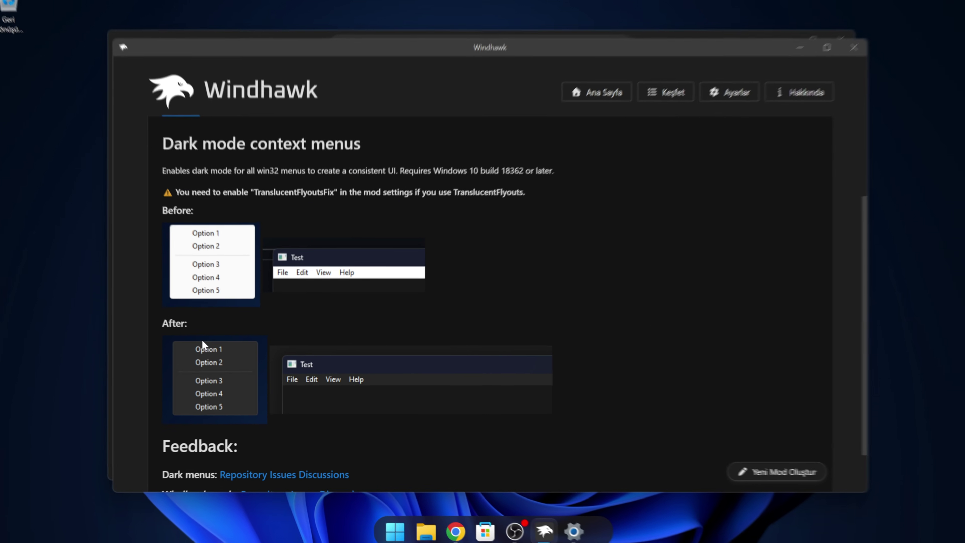
pyautogui.scroll(3, 201, 339)
pyautogui.click(214, 200)
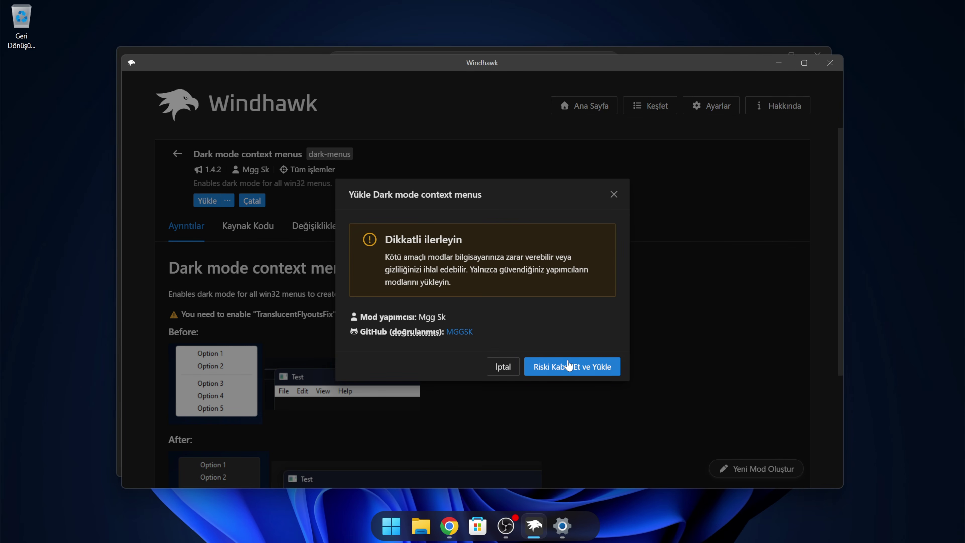
pyautogui.click(569, 362)
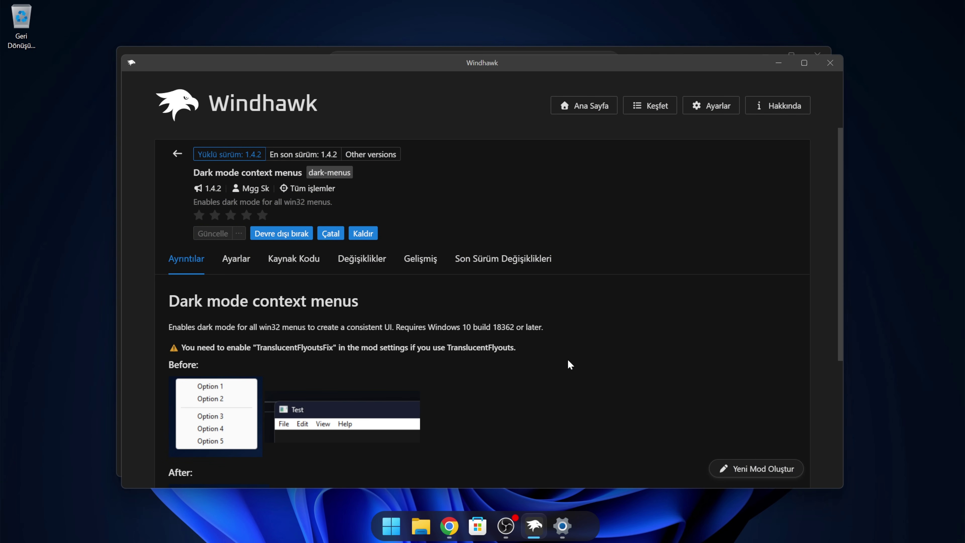
# In the Dark mode context menus settings, select Always for when context menus use dark mode
pyautogui.click(249, 260)
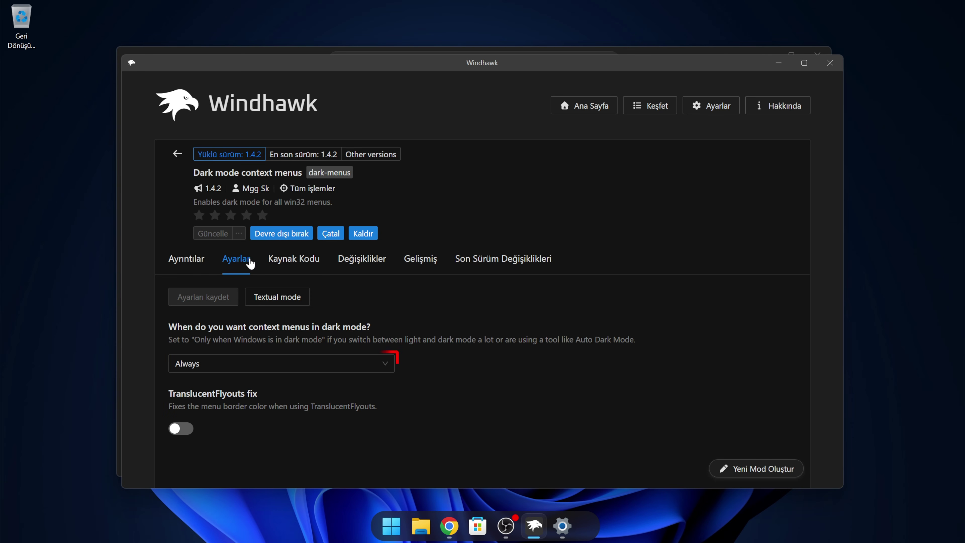
pyautogui.click(281, 363)
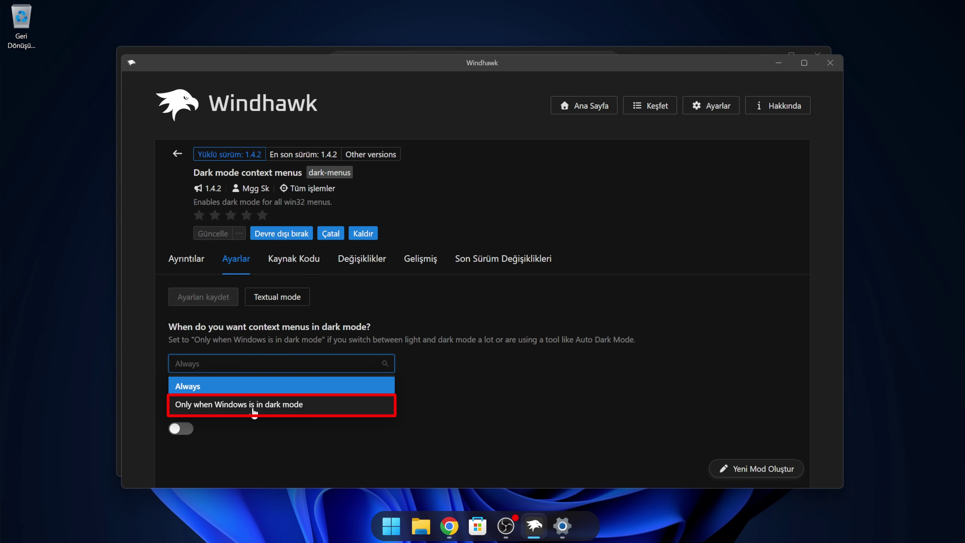
pyautogui.click(253, 387)
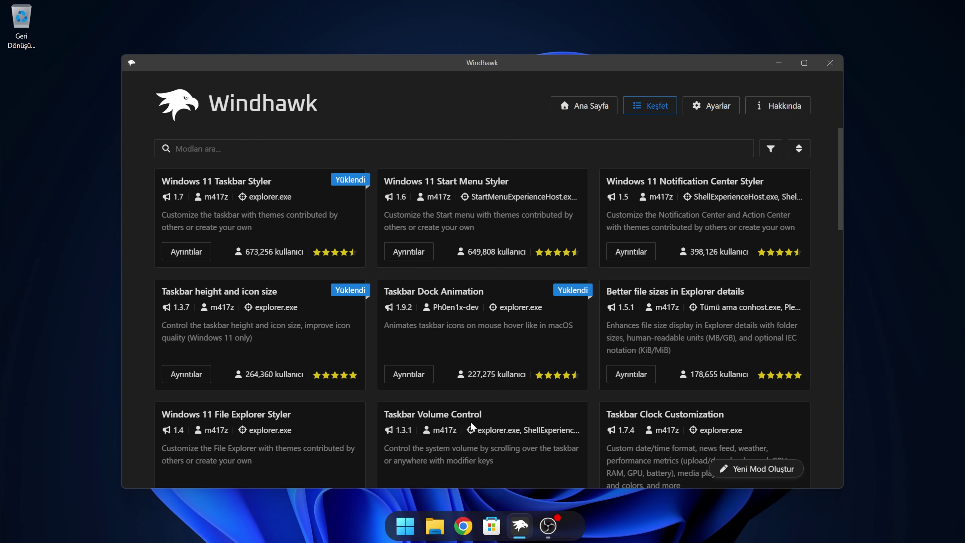
# Search Windows for "görev çubu" and open the taskbar settings
pyautogui.click(404, 527)
pyautogui.write('görev çubu')
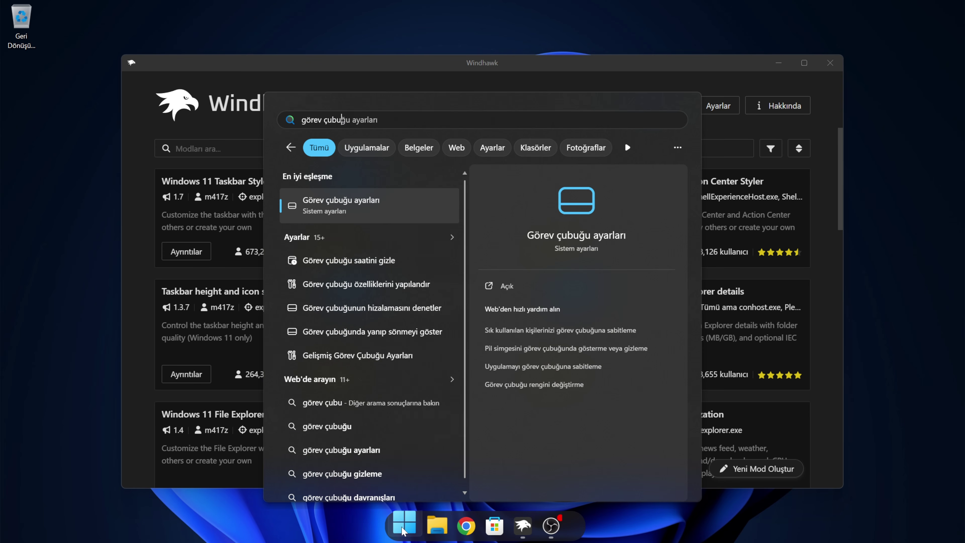
pyautogui.press('Return')
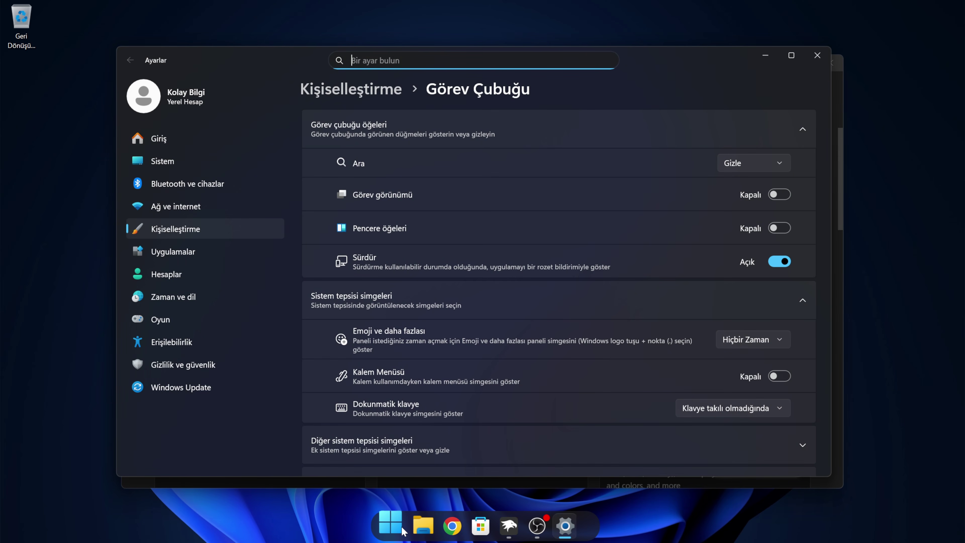
# Turn on the hidden icon menu under the other system tray icons and check its contents from the taskbar
pyautogui.scroll(-4, 482, 394)
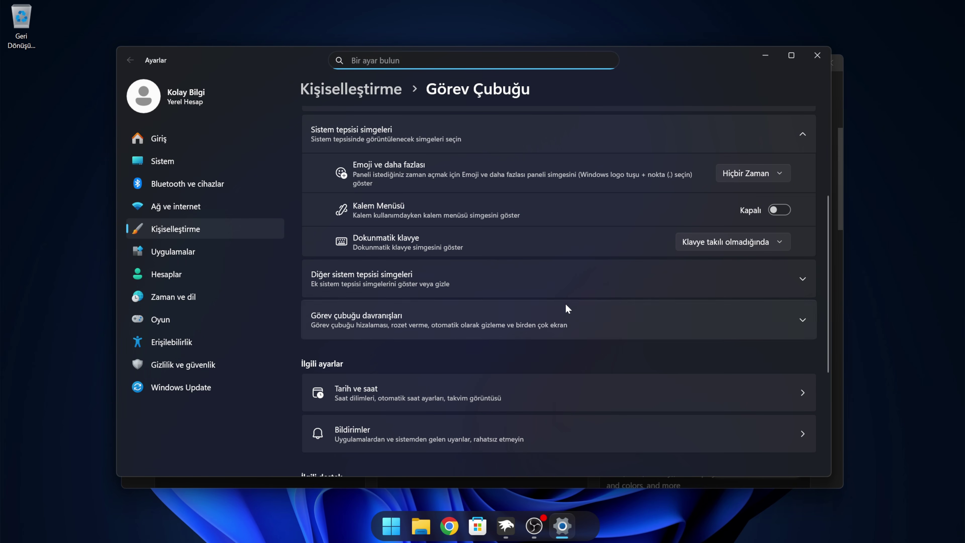
pyautogui.click(575, 282)
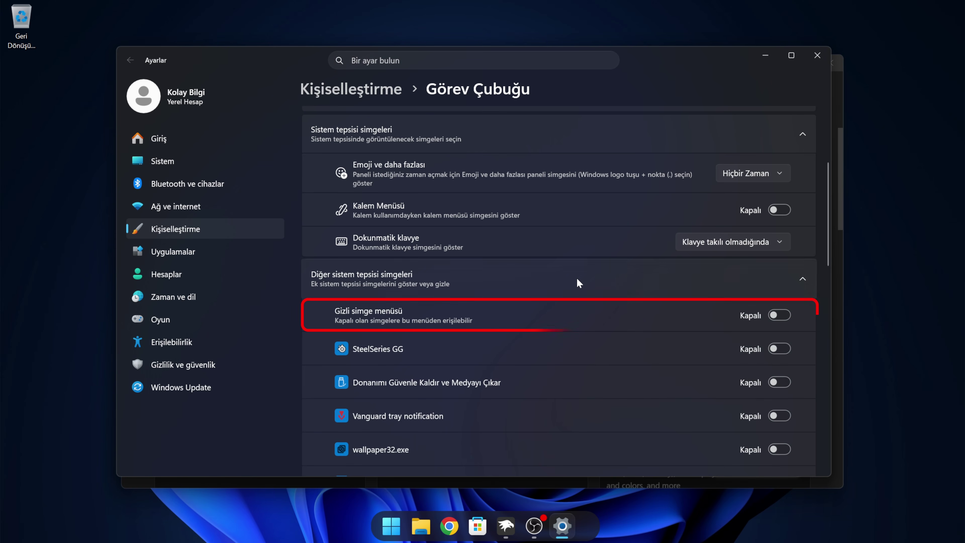
pyautogui.click(777, 316)
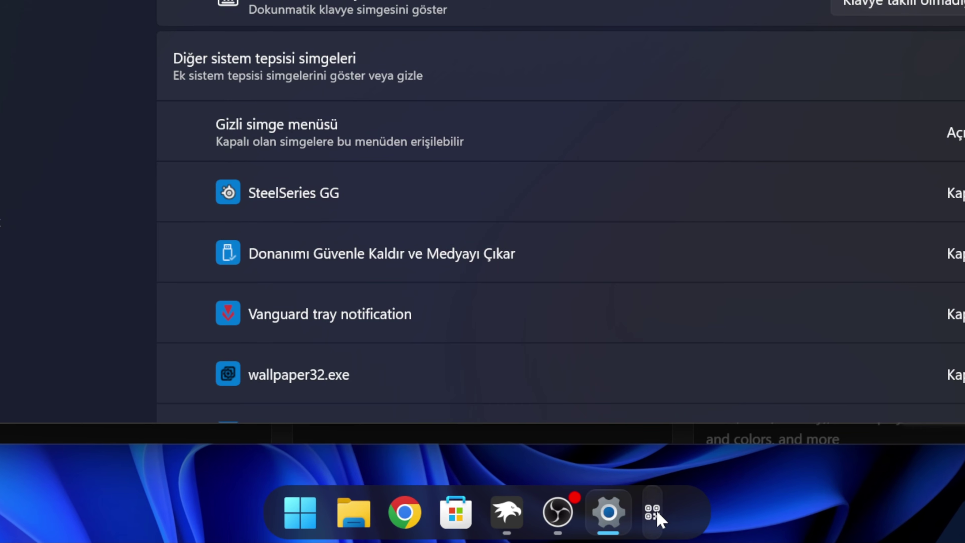
pyautogui.click(576, 525)
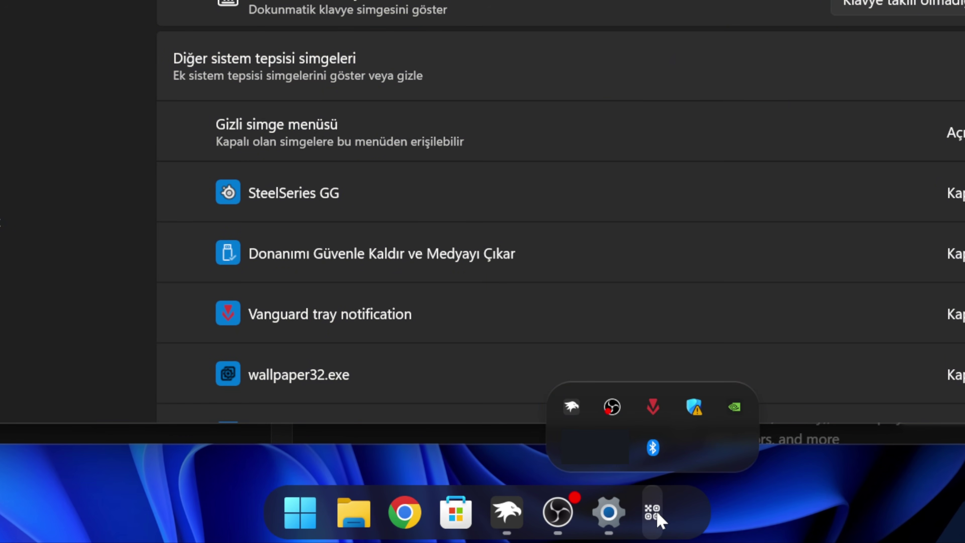
pyautogui.click(656, 511)
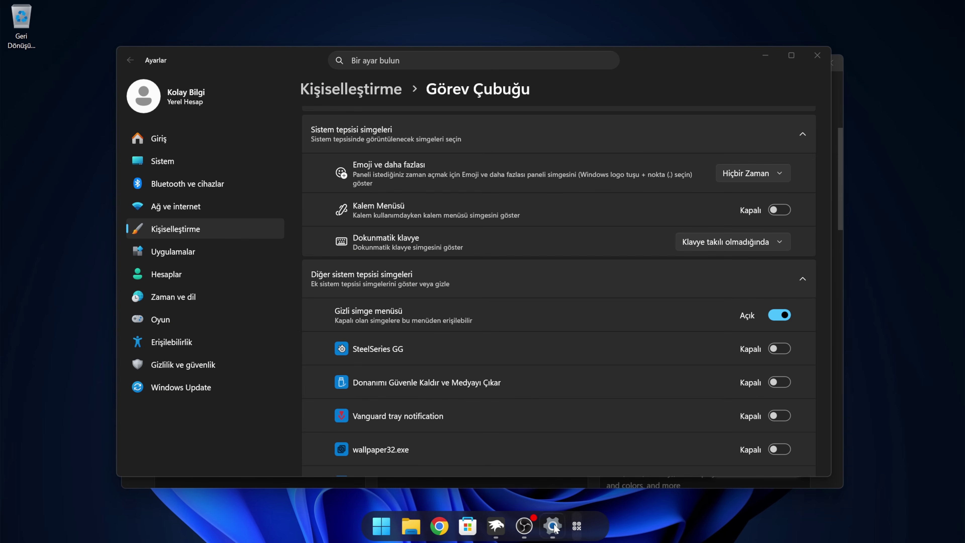
# Switch to Windhawk and open the settings of the installed Taskbar tray system icon tweaks mod
pyautogui.click(496, 526)
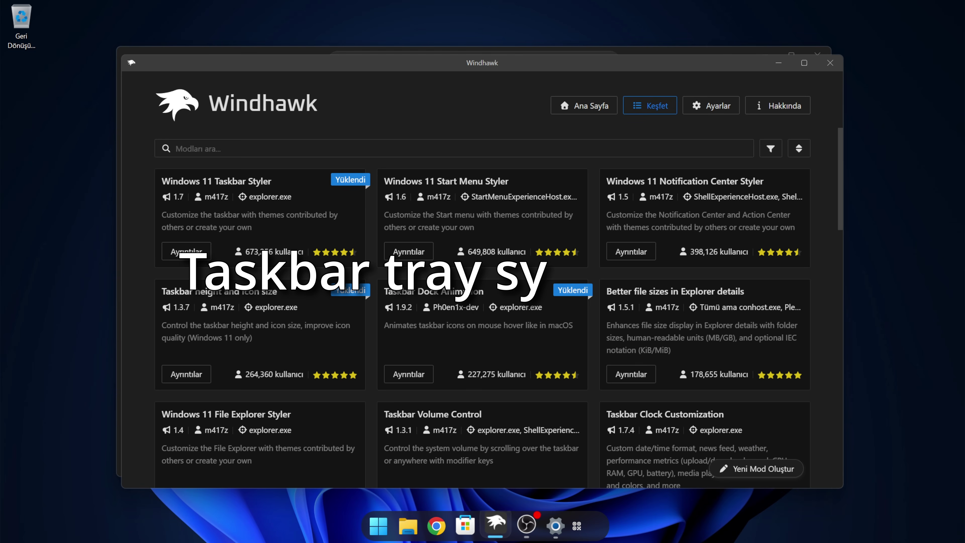
pyautogui.click(601, 108)
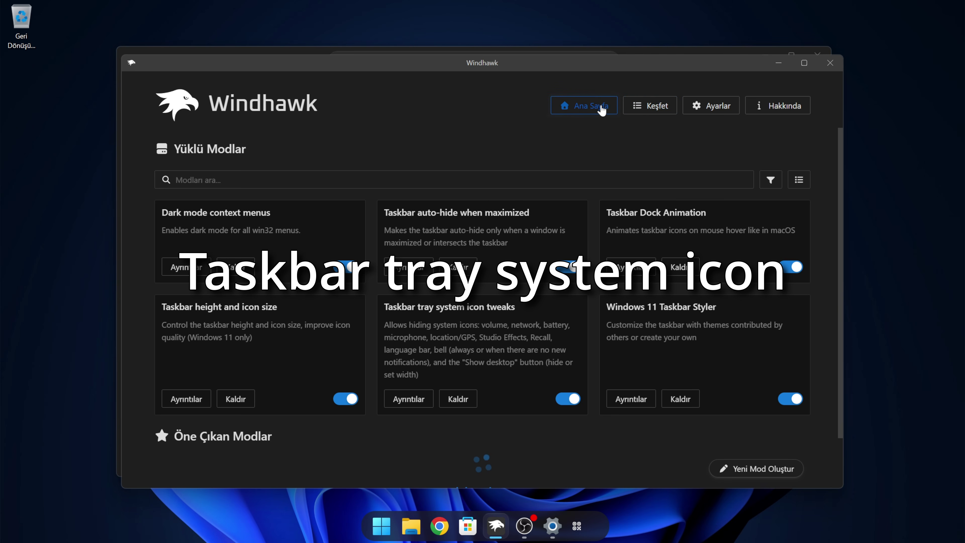
pyautogui.click(408, 399)
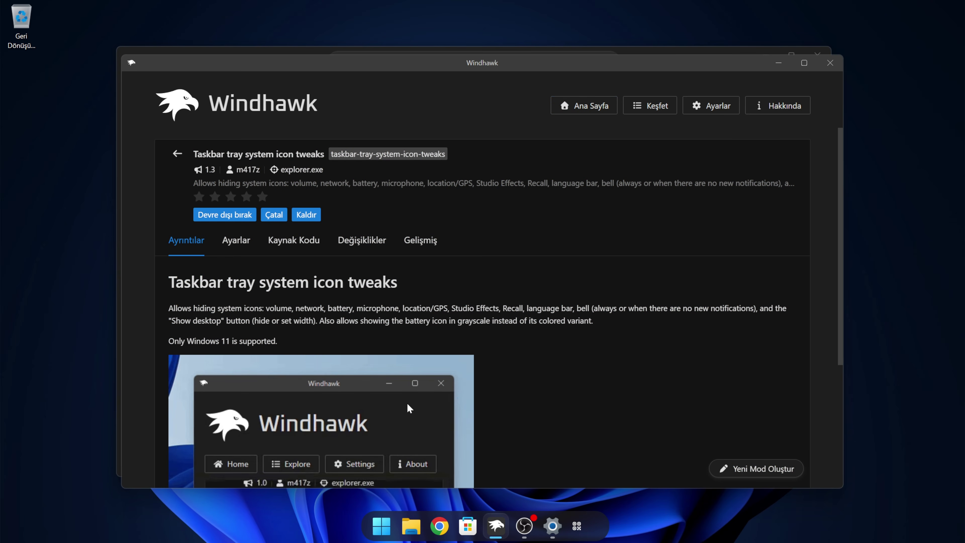
pyautogui.click(244, 243)
pyautogui.scroll(-3, 270, 330)
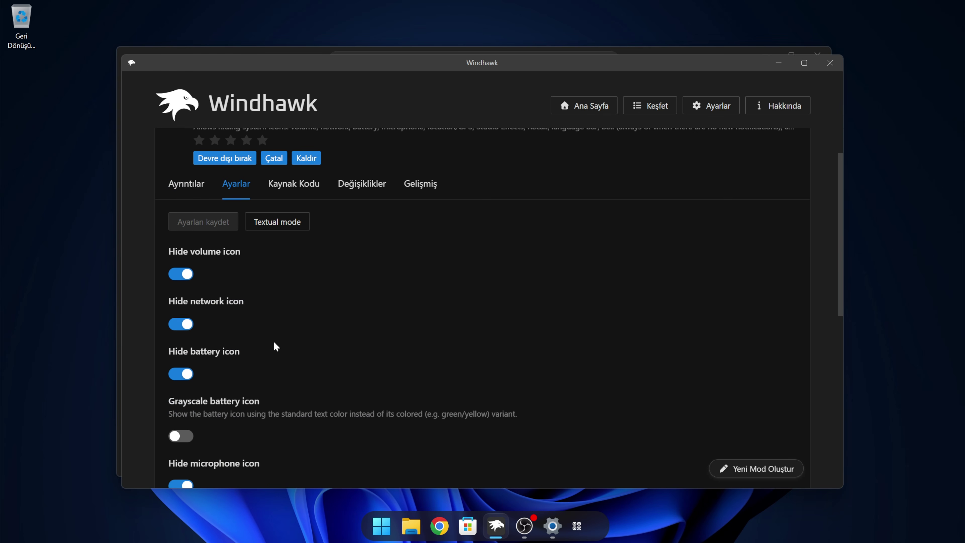
# Turn off Hide network icon and Hide volume icon, save the settings, and check the quick settings flyout from the taskbar
pyautogui.click(181, 267)
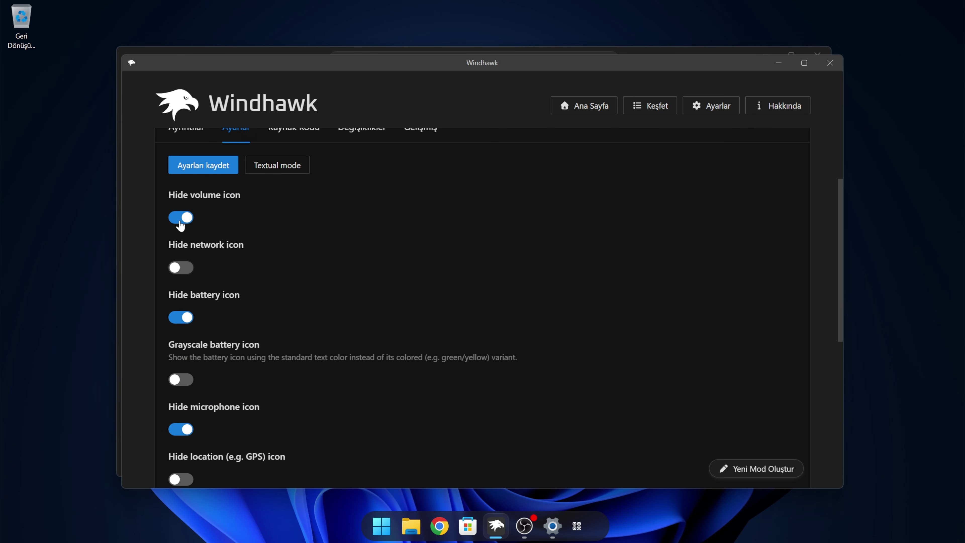
pyautogui.click(200, 165)
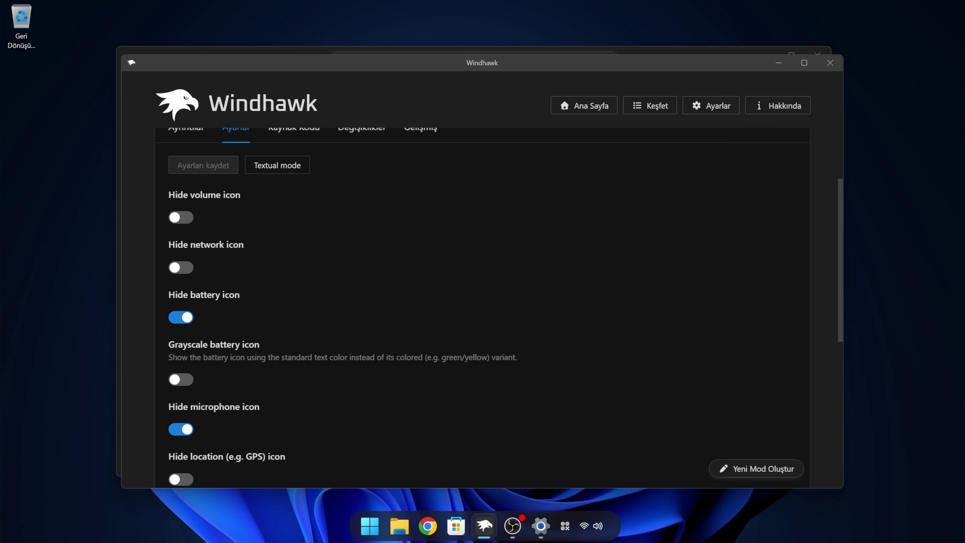
pyautogui.click(585, 527)
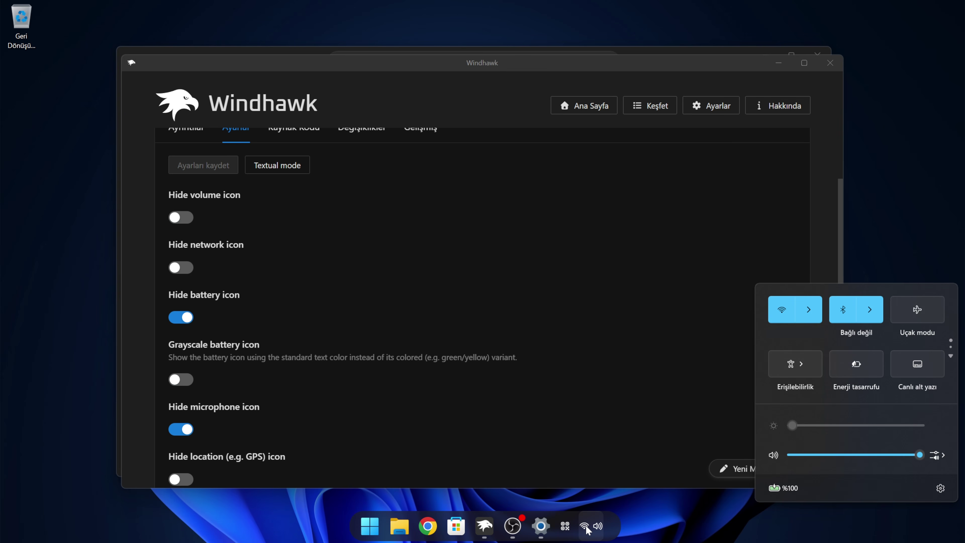
pyautogui.click(587, 530)
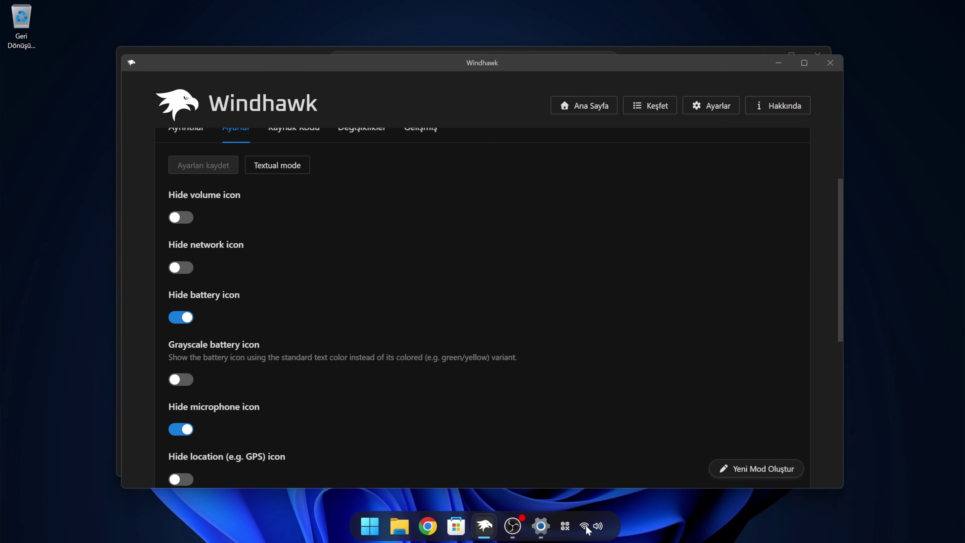
# Go to the catalogue of available mods and search it for "notification"
pyautogui.click(584, 106)
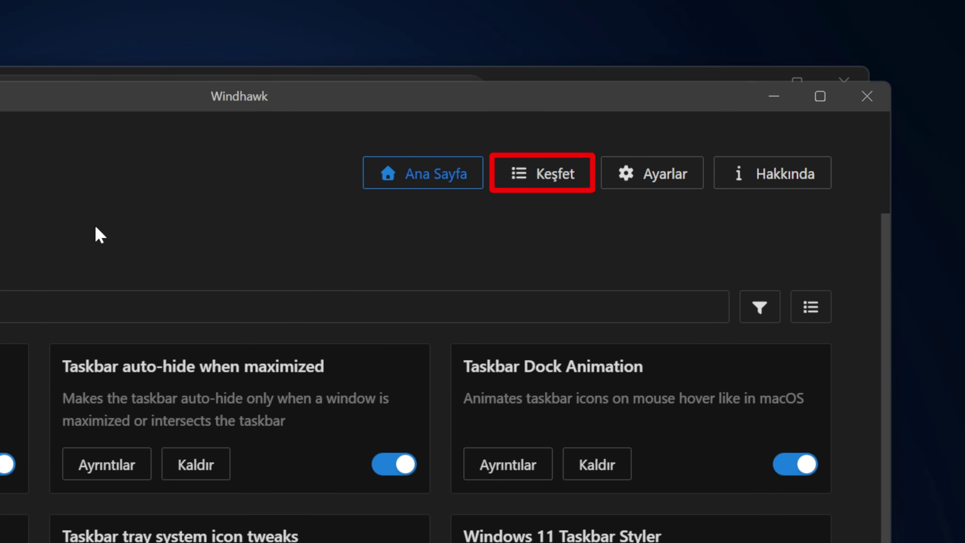
pyautogui.click(524, 179)
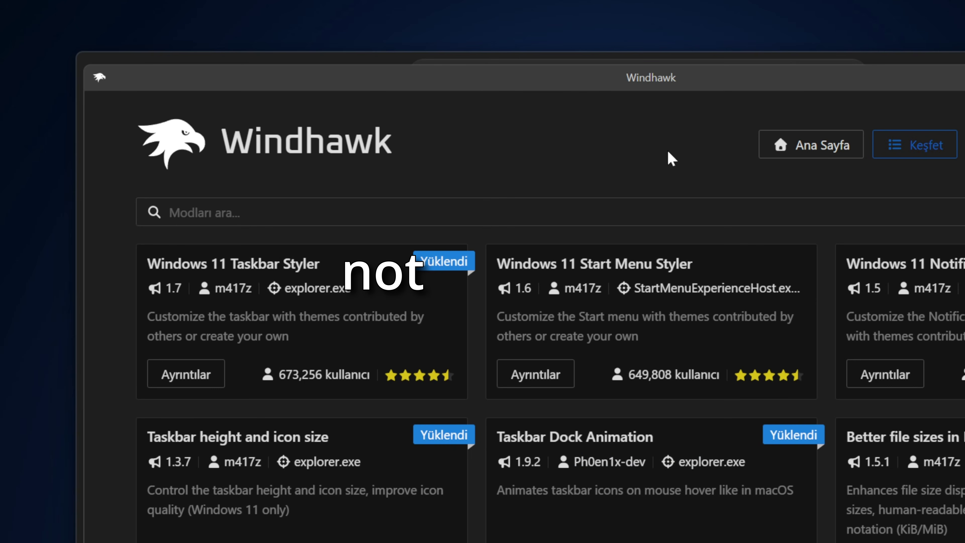
pyautogui.click(334, 212)
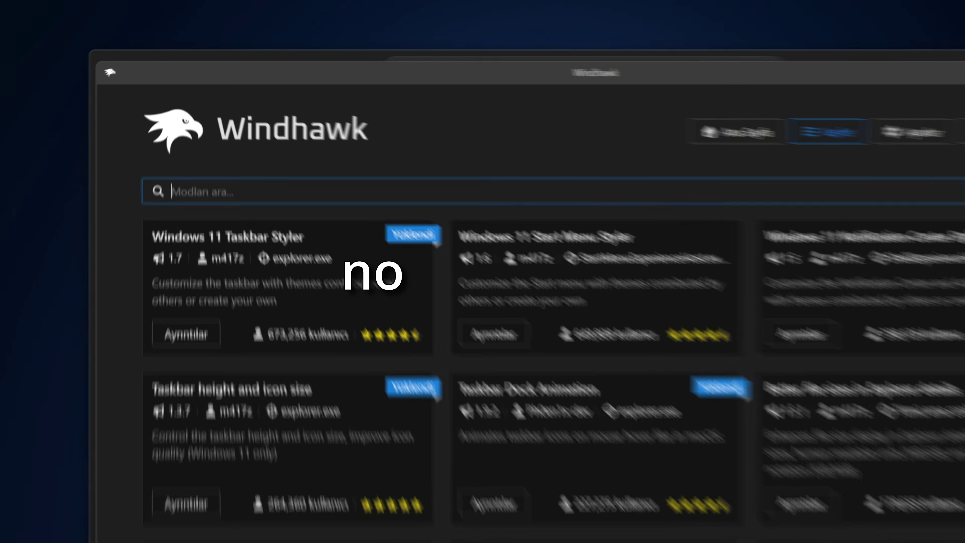
pyautogui.write('notification')
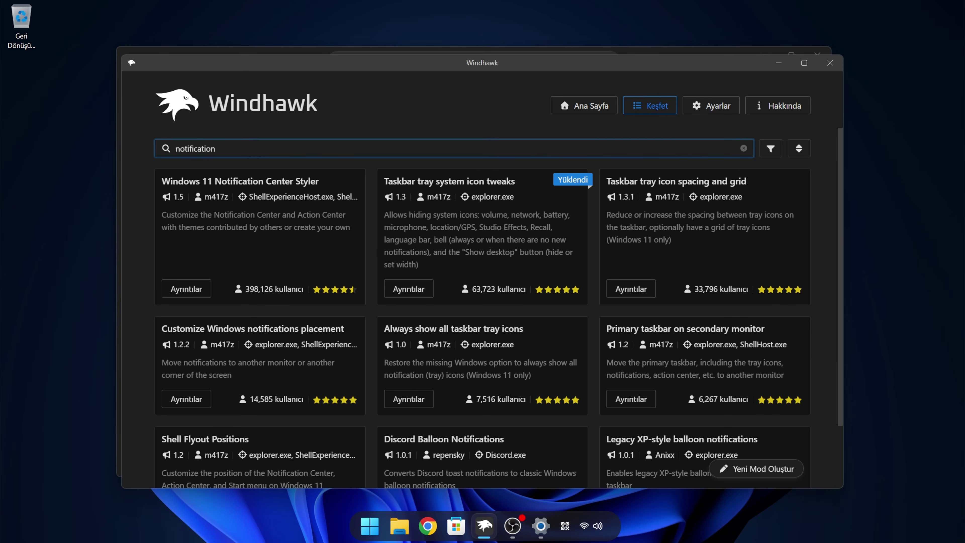
# Review the details of the Shell Flyout Positions mod and install it, accepting the risk
pyautogui.scroll(-2, 189, 401)
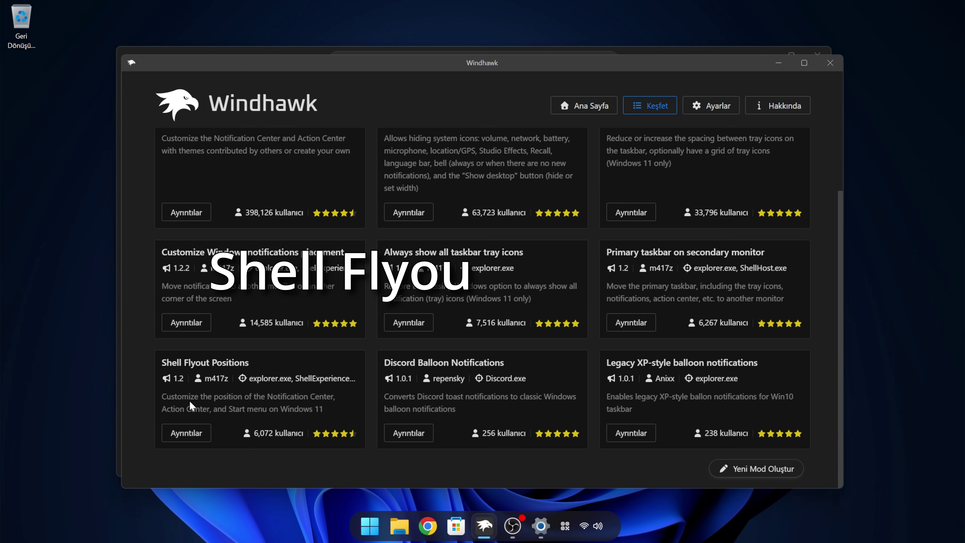
pyautogui.click(183, 433)
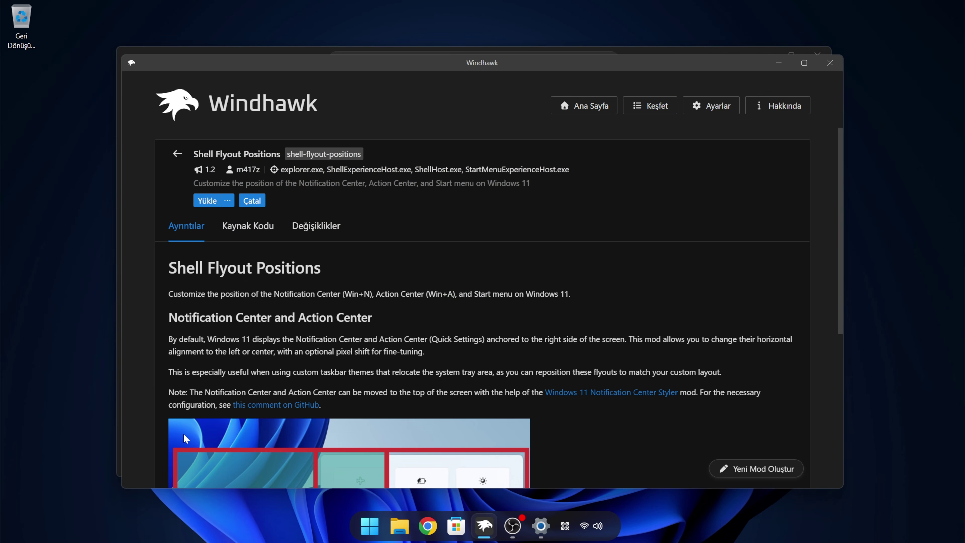
pyautogui.scroll(-5, 184, 434)
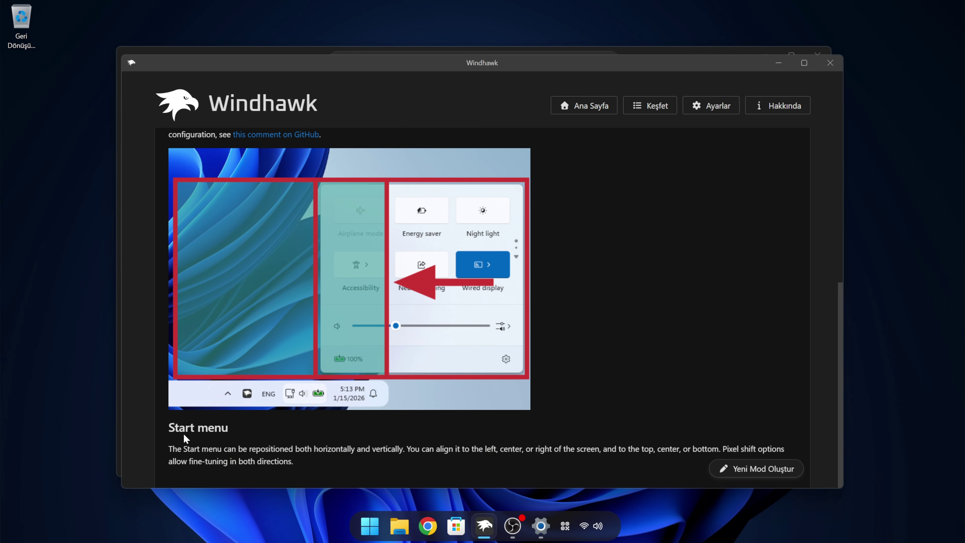
pyautogui.scroll(5, 184, 434)
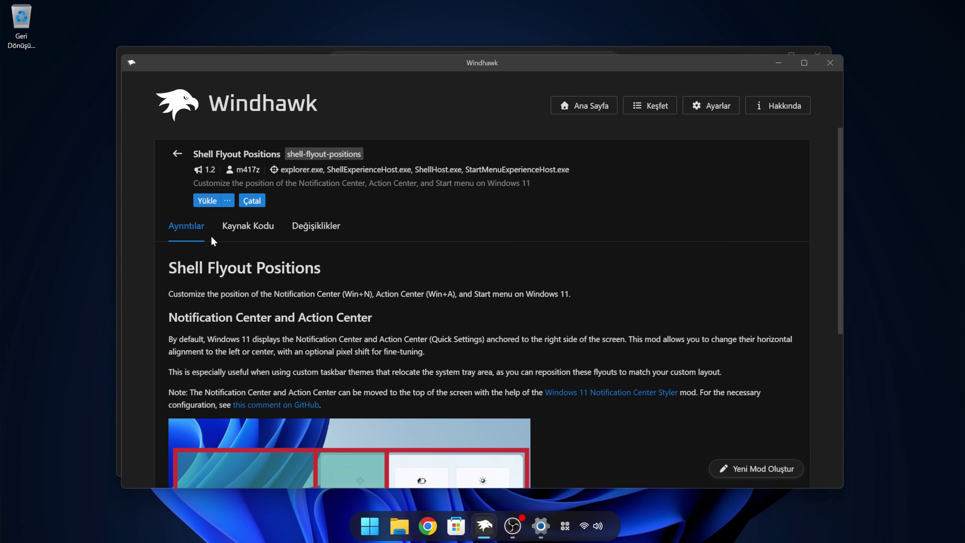
pyautogui.click(207, 200)
pyautogui.click(574, 381)
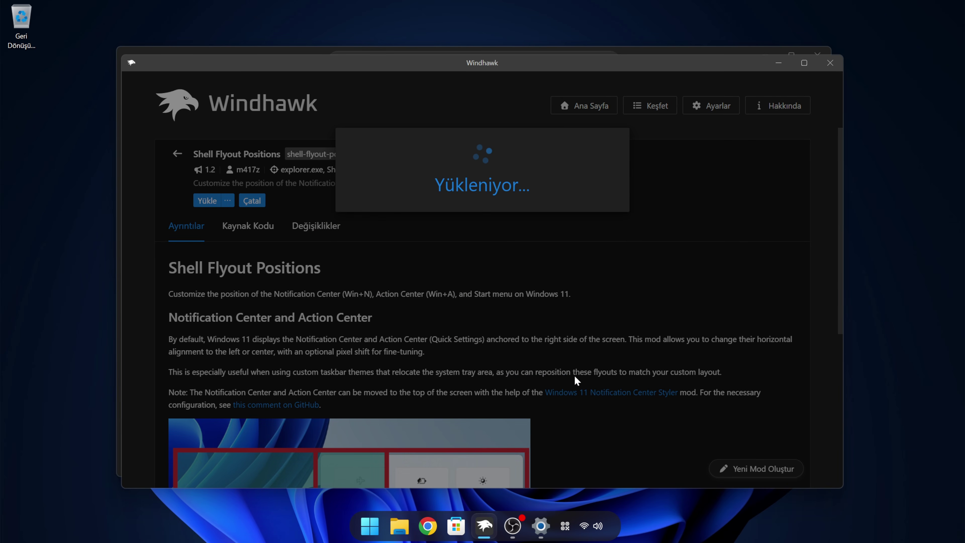
# In the Shell Flyout Positions settings, set the Notification Center's horizontal alignment to Center, save, and check the quick settings flyout
pyautogui.click(236, 259)
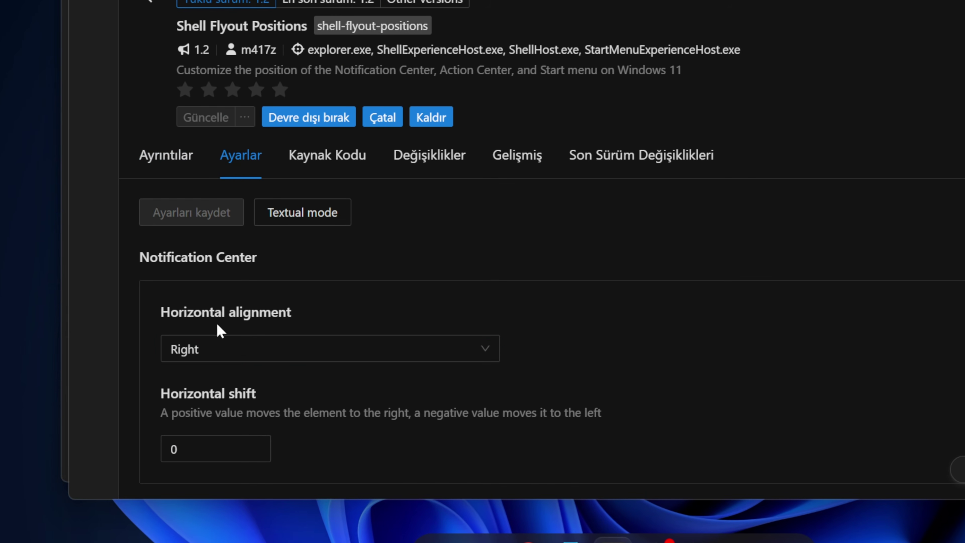
pyautogui.click(220, 342)
pyautogui.click(228, 409)
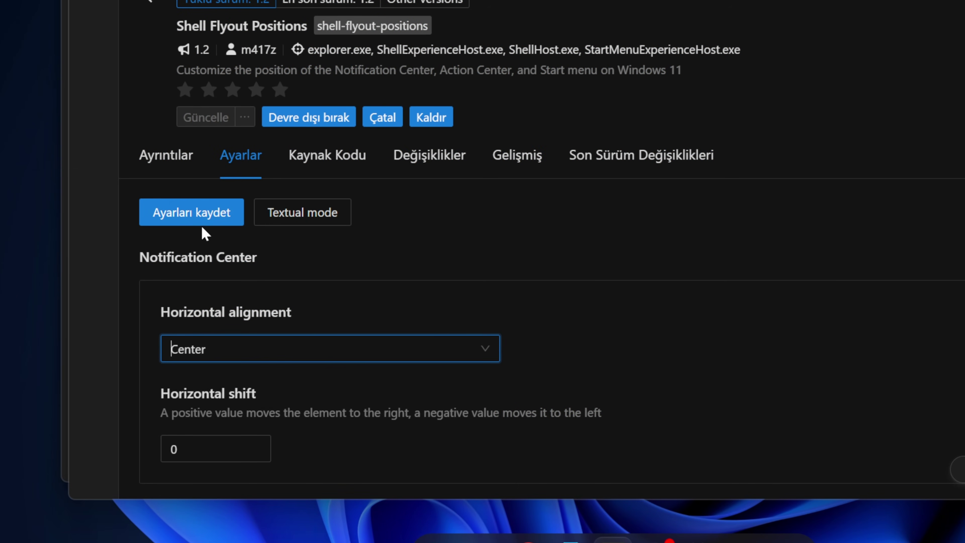
pyautogui.click(200, 213)
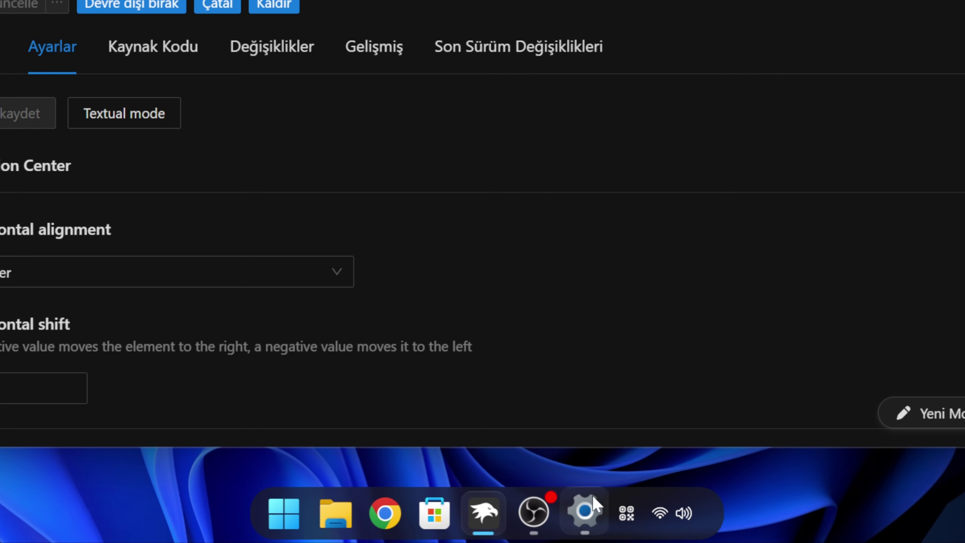
pyautogui.click(666, 526)
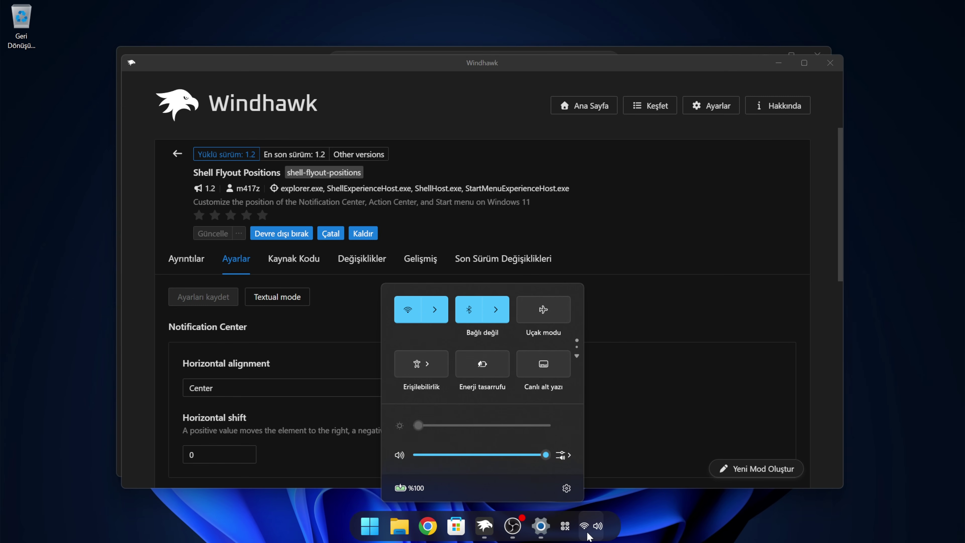
pyautogui.click(588, 534)
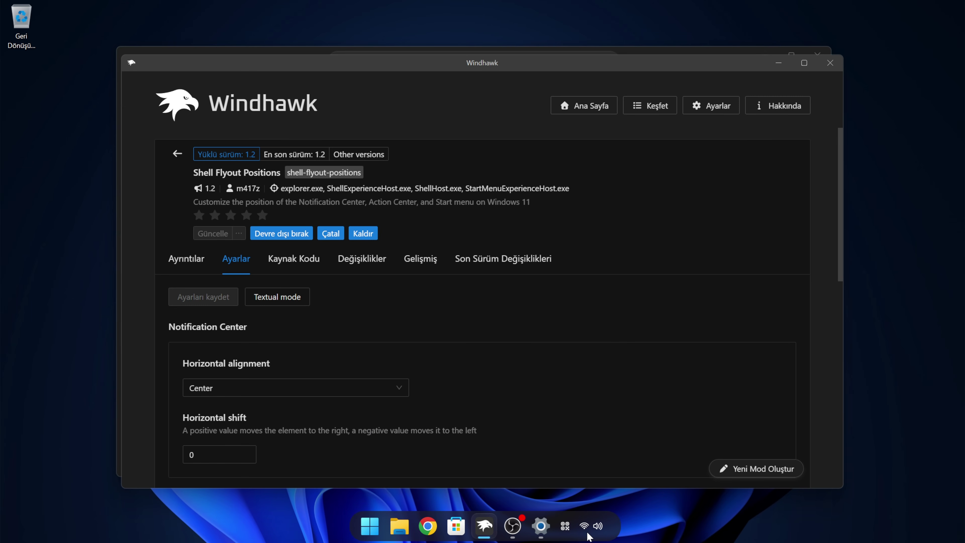
# Return to the search results and install the Customize Windows notifications placement mod, accepting the risk
pyautogui.click(177, 153)
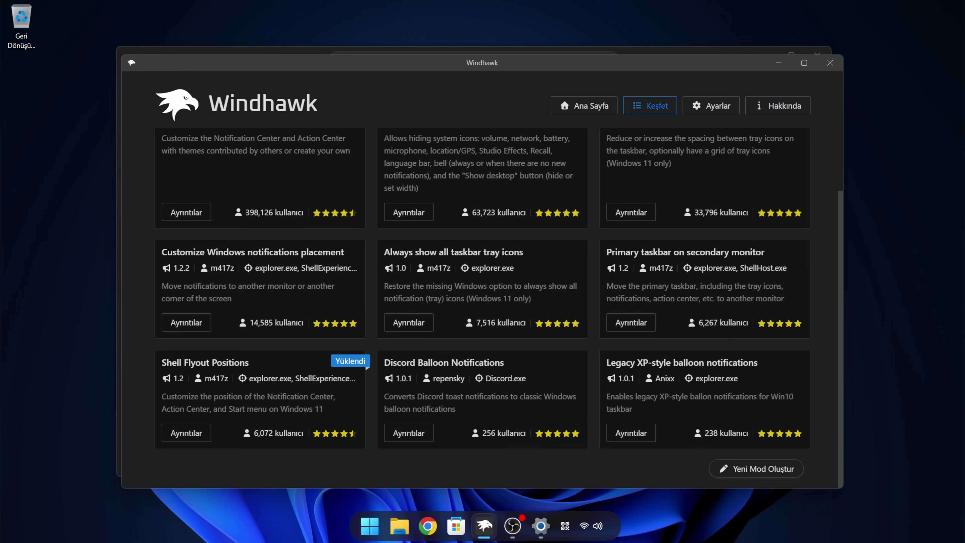
pyautogui.click(197, 322)
pyautogui.click(207, 200)
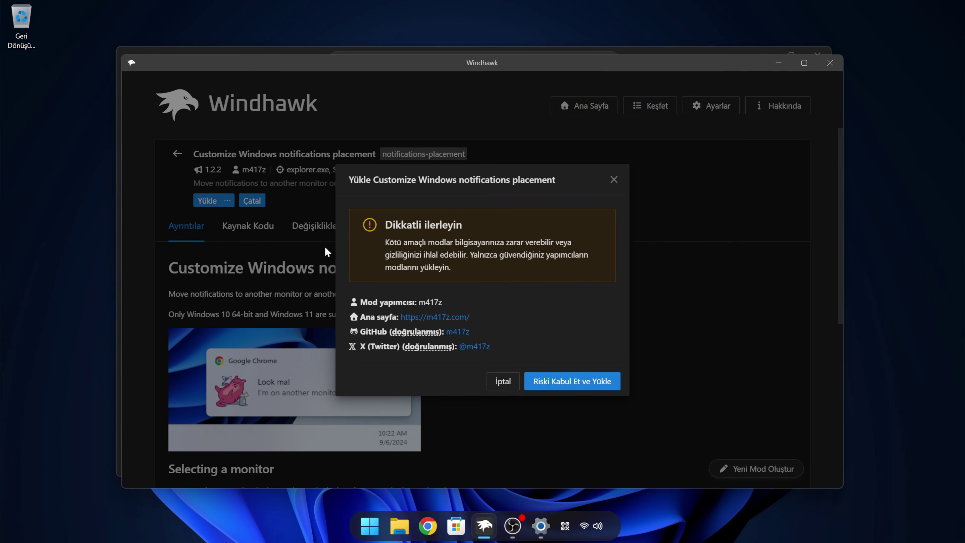
pyautogui.click(561, 384)
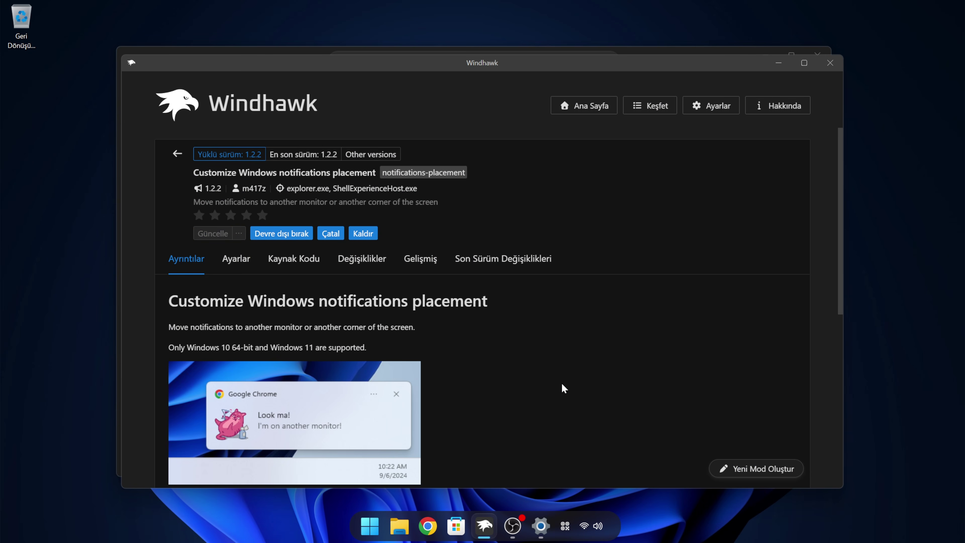
# In the notifications placement settings, keep the horizontal placement at Right, set the vertical placement to Top, and save the settings
pyautogui.click(241, 264)
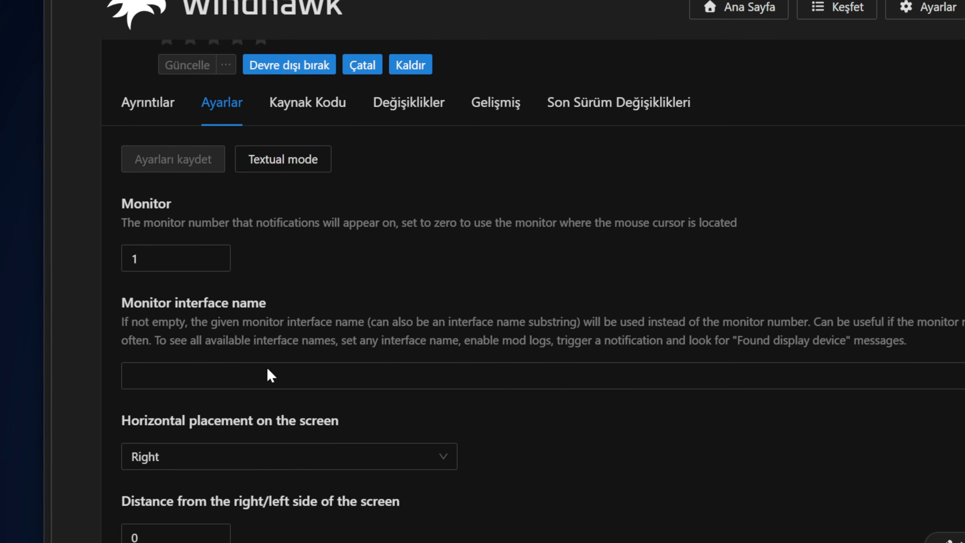
pyautogui.scroll(-2, 266, 436)
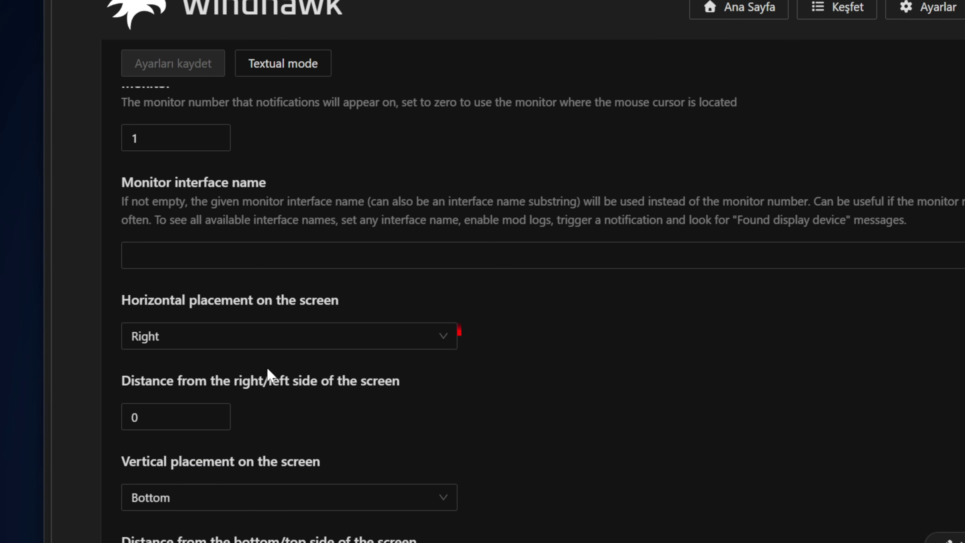
pyautogui.click(268, 337)
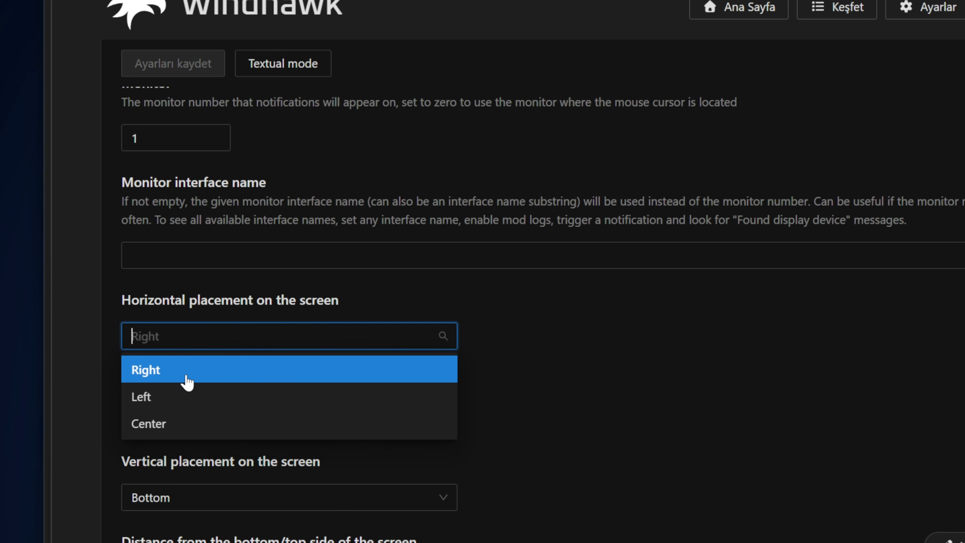
pyautogui.click(209, 371)
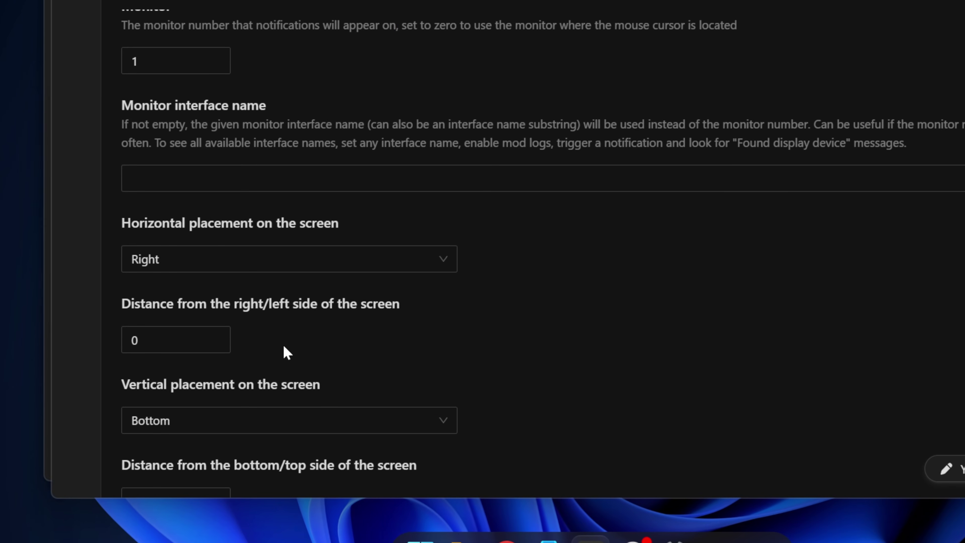
pyautogui.click(277, 435)
pyautogui.click(168, 364)
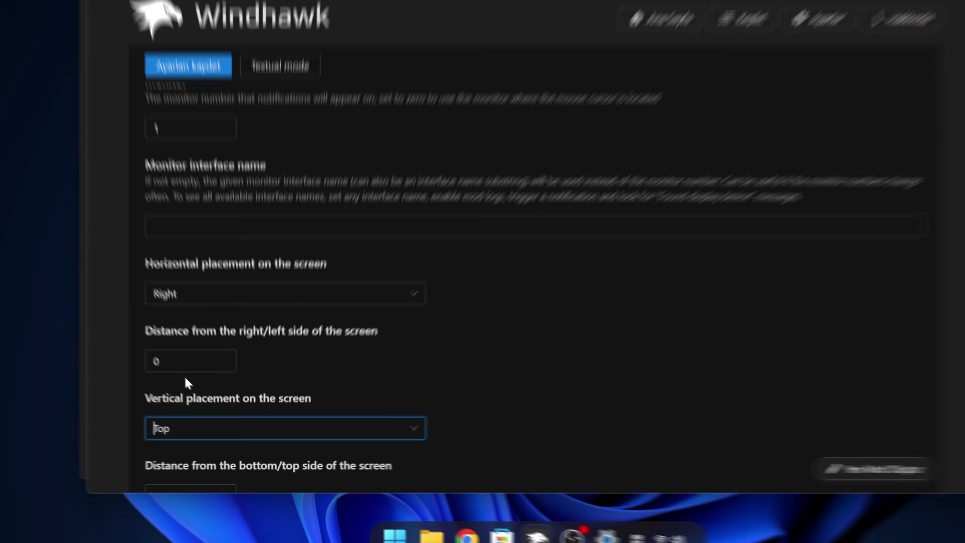
pyautogui.click(201, 143)
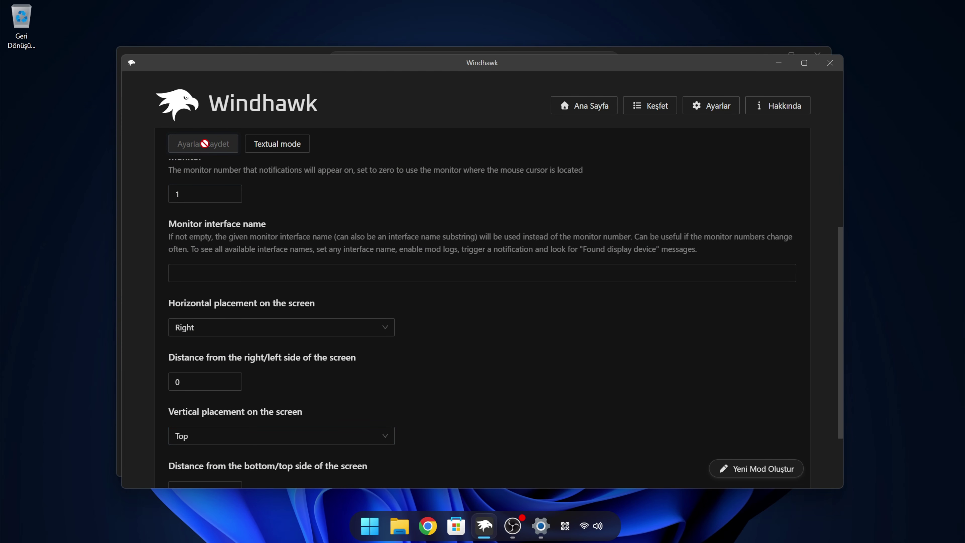